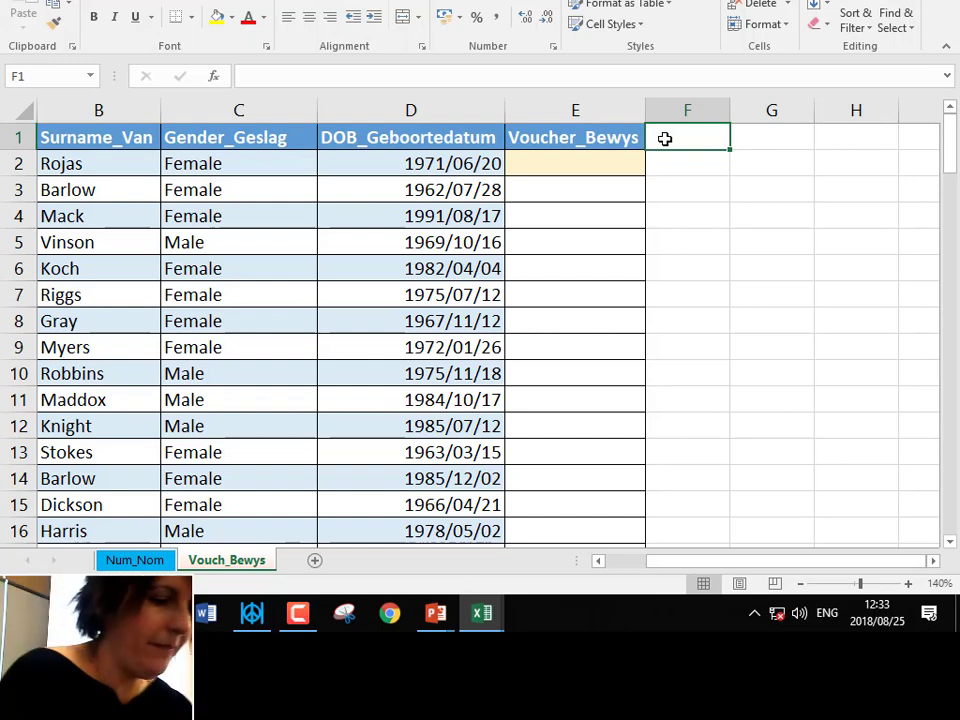
# Step: Enter the column headers "month greater" in F1 and "month equal" in G1
pyautogui.write('monoth')
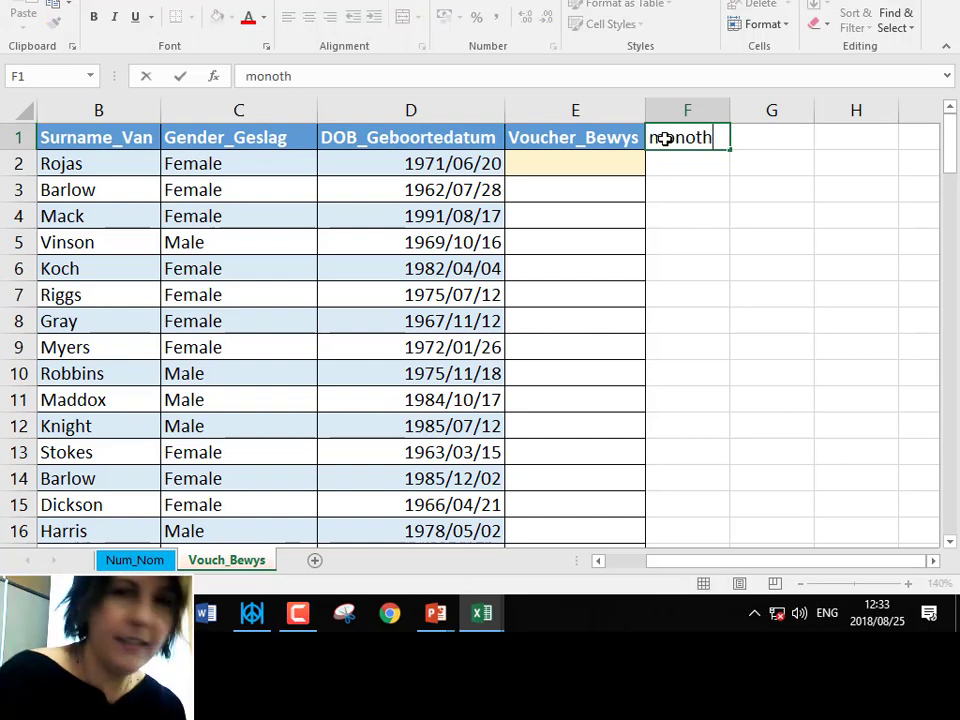
pyautogui.press('BackSpace')
pyautogui.press('BackSpace')
pyautogui.press('BackSpace')
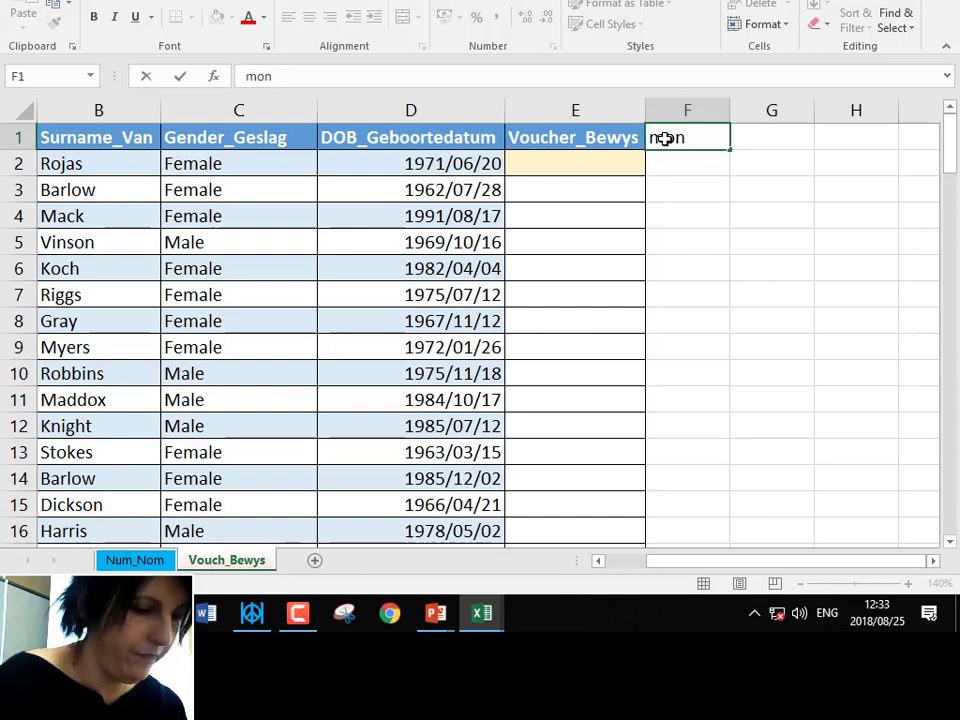
pyautogui.write('th greater')
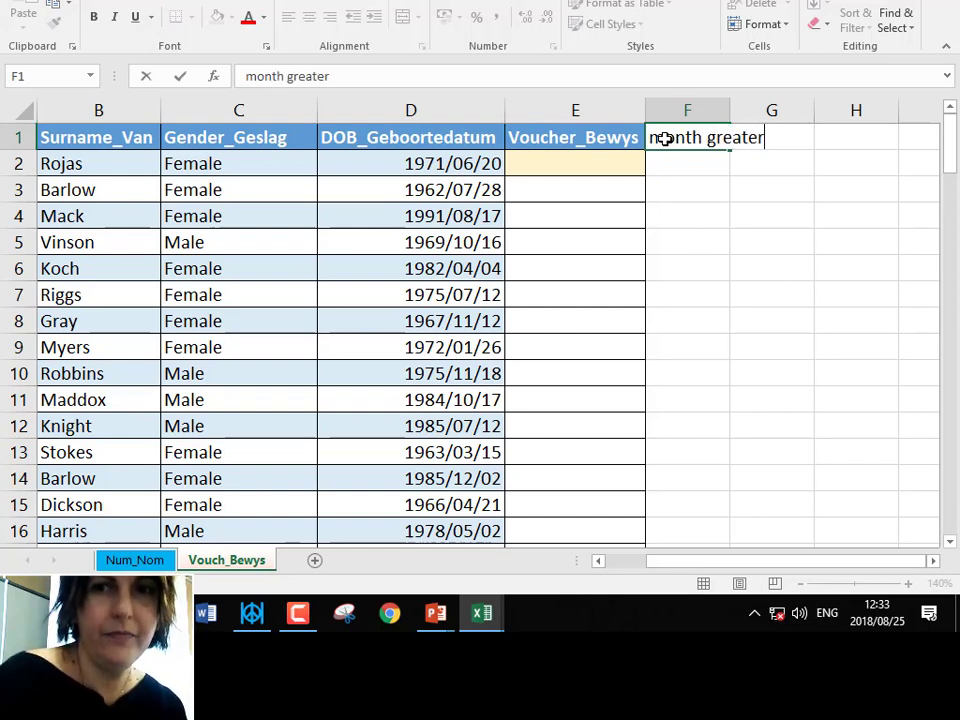
pyautogui.press('Tab')
pyautogui.write('month equal')
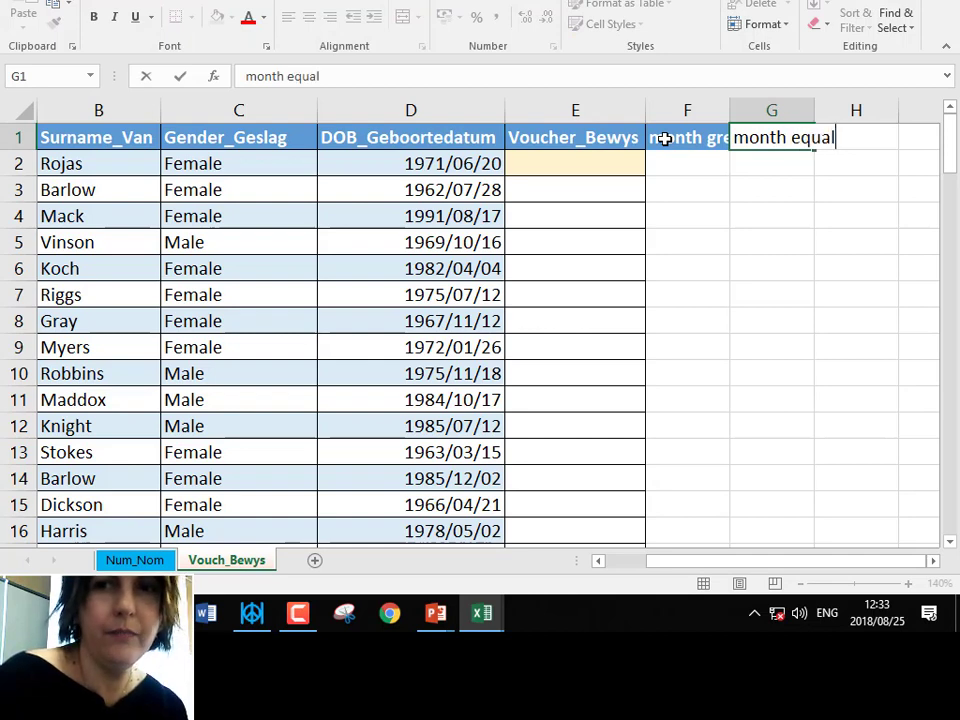
pyautogui.press('Tab')
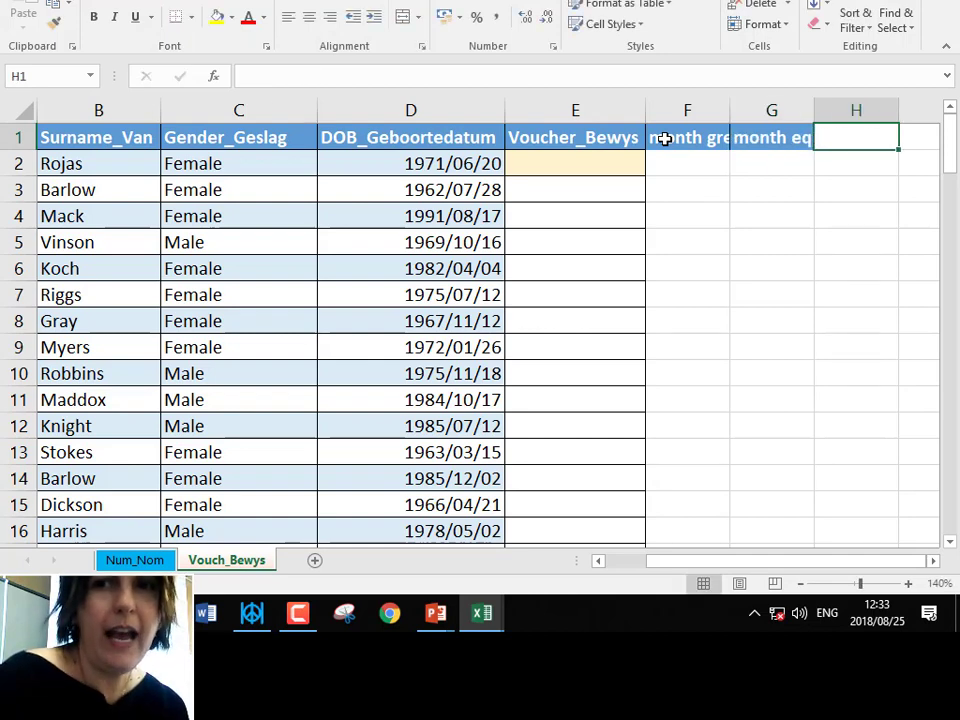
# Step: Enter the column header "day greater or equal" in H1
pyautogui.write('day greater')
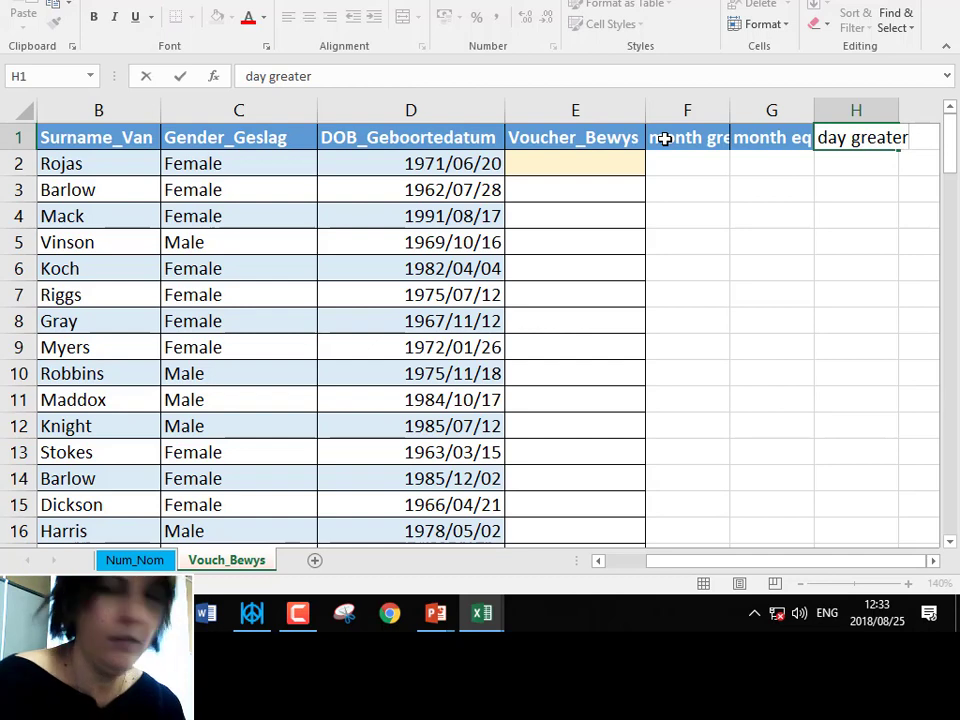
pyautogui.write(' or eqa')
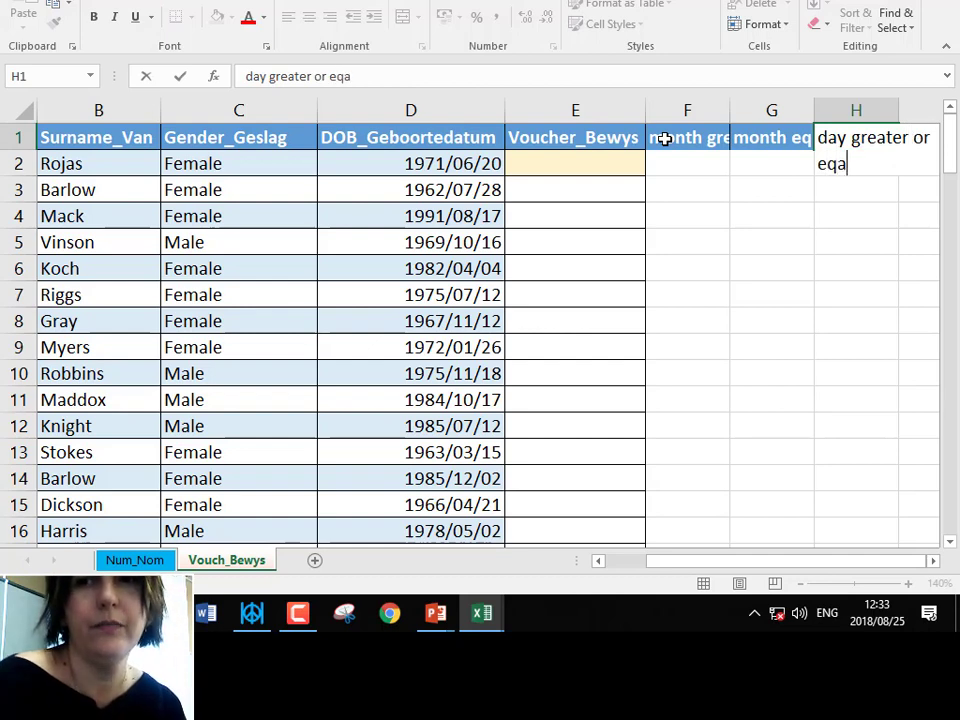
pyautogui.press('BackSpace')
pyautogui.write('ual')
pyautogui.press('Return')
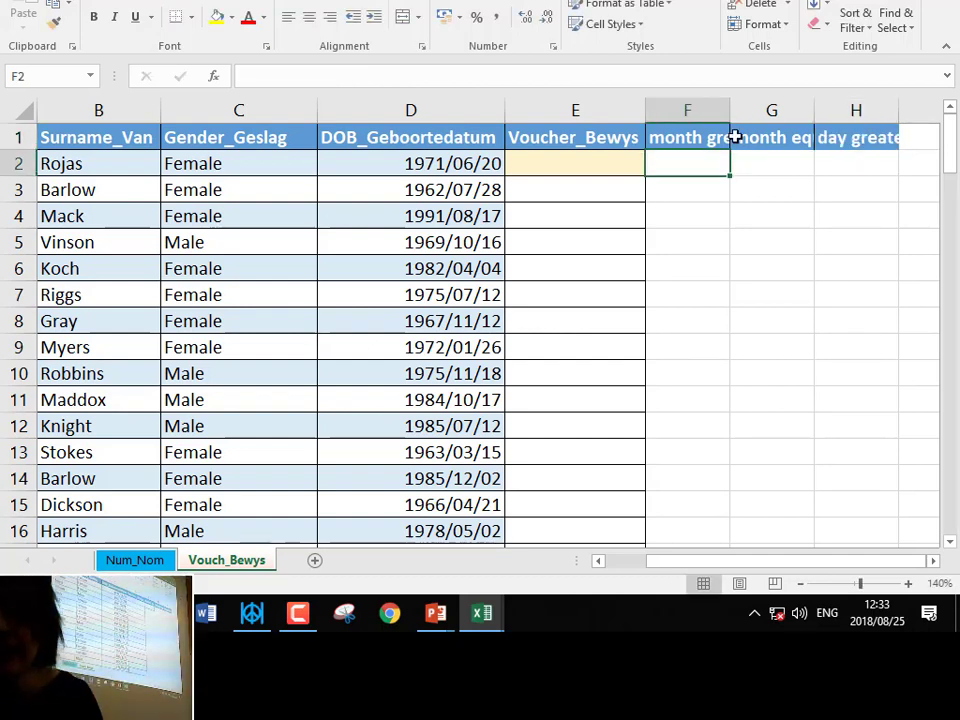
# Step: Auto-fit the widths of columns F to H to their headers and zoom the sheet to 160%
pyautogui.moveTo(687, 110); pyautogui.dragTo(835, 111)
pyautogui.doubleClick(815, 111)
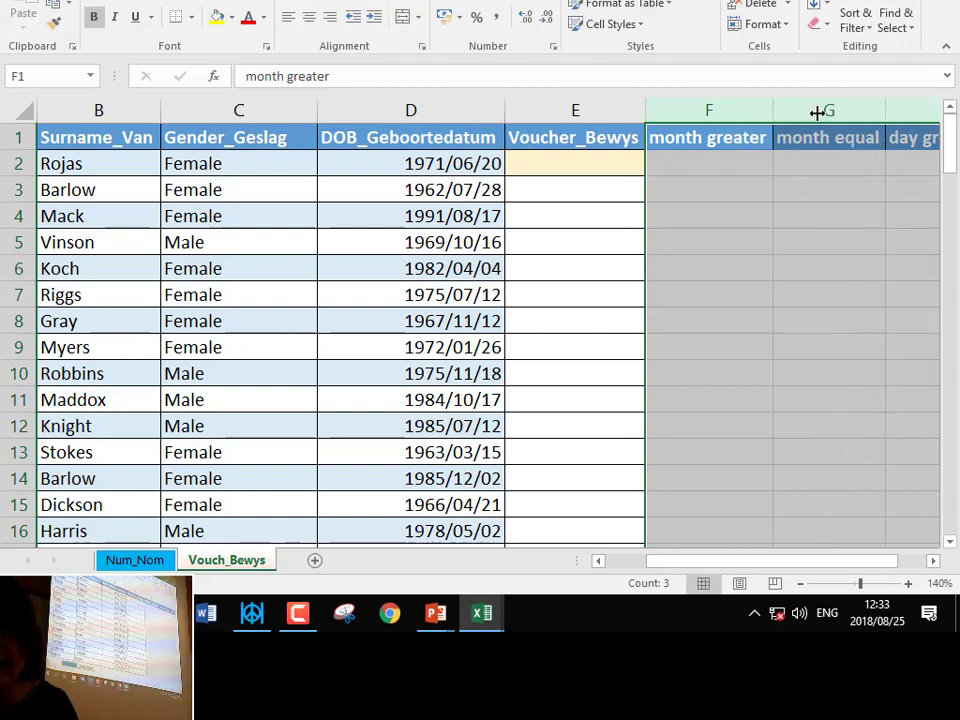
pyautogui.moveTo(776, 564); pyautogui.dragTo(870, 566)
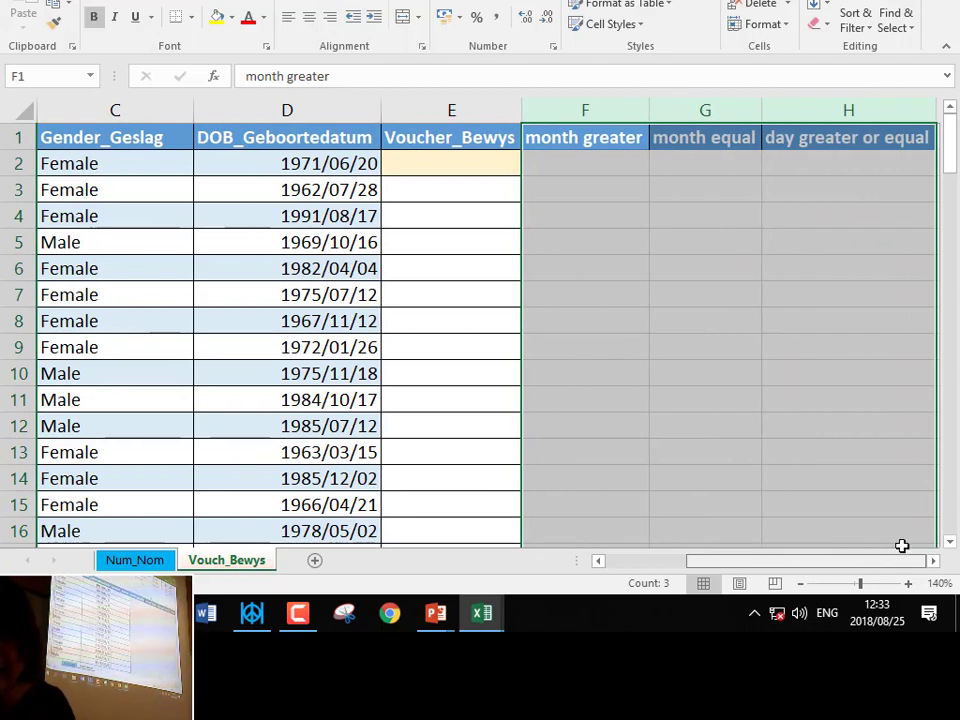
pyautogui.click(908, 583)
pyautogui.click(908, 583)
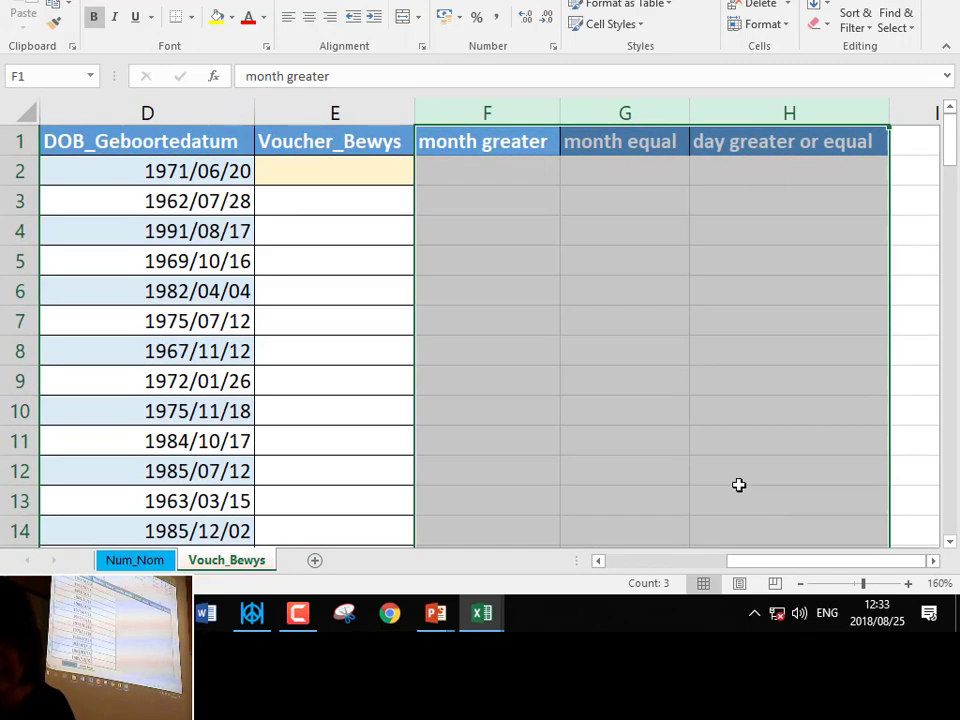
pyautogui.click(360, 181)
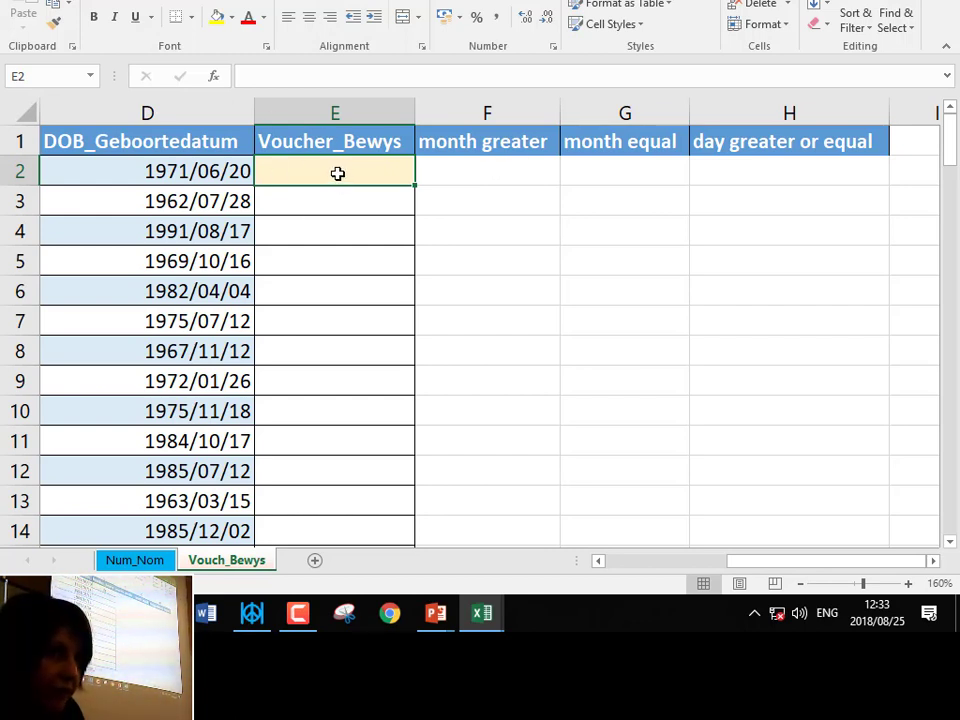
# Step: Enter the formula =MONTH(D2)>MONTH(TODAY()) in F2 to test whether the birth month is after the current month
pyautogui.click(466, 176)
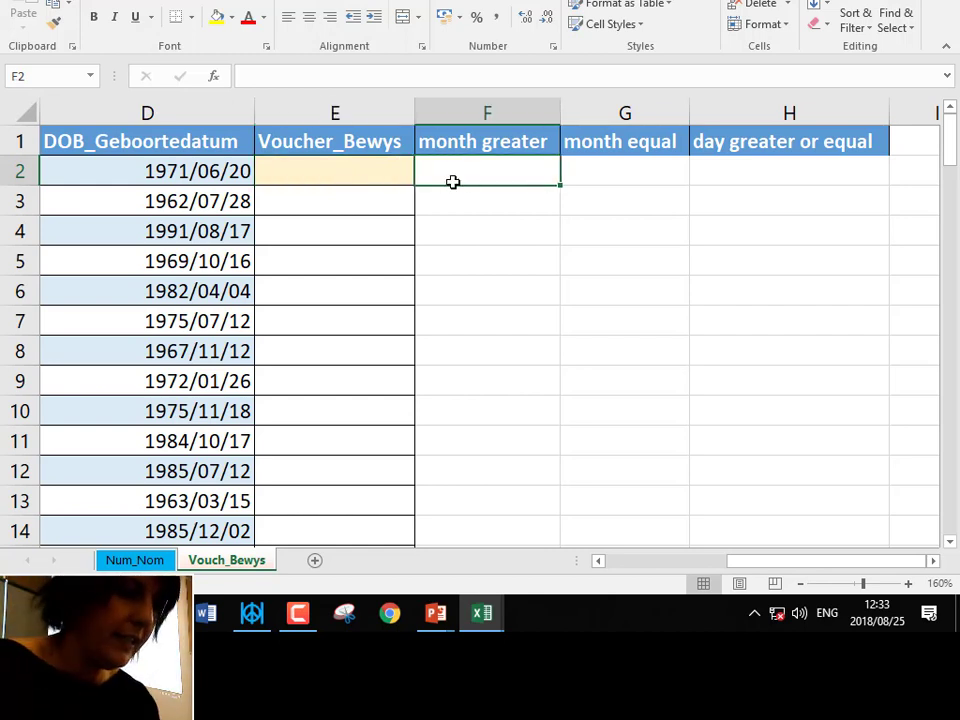
pyautogui.write('month')
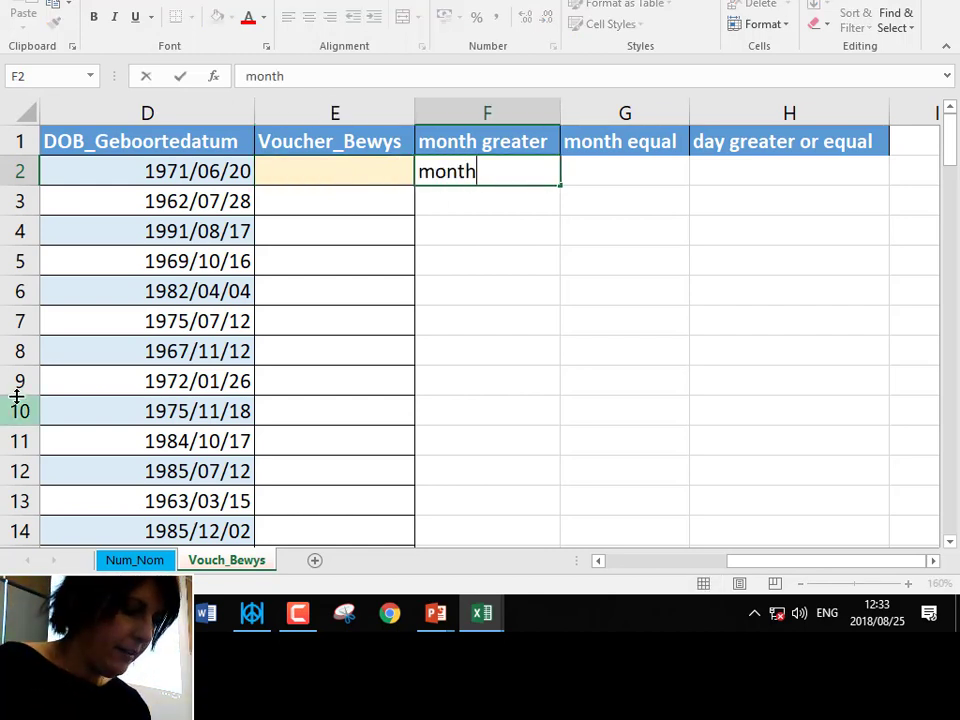
pyautogui.press('BackSpace')
pyautogui.press('BackSpace')
pyautogui.press('BackSpace')
pyautogui.press('BackSpace')
pyautogui.press('BackSpace')
pyautogui.write('=m')
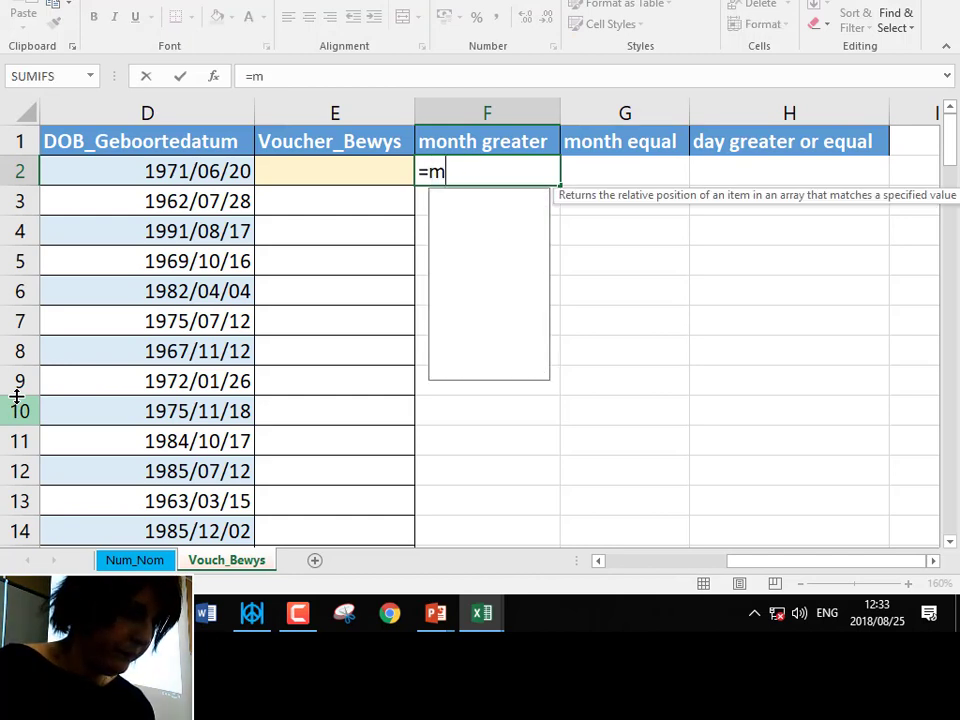
pyautogui.write('onth(')
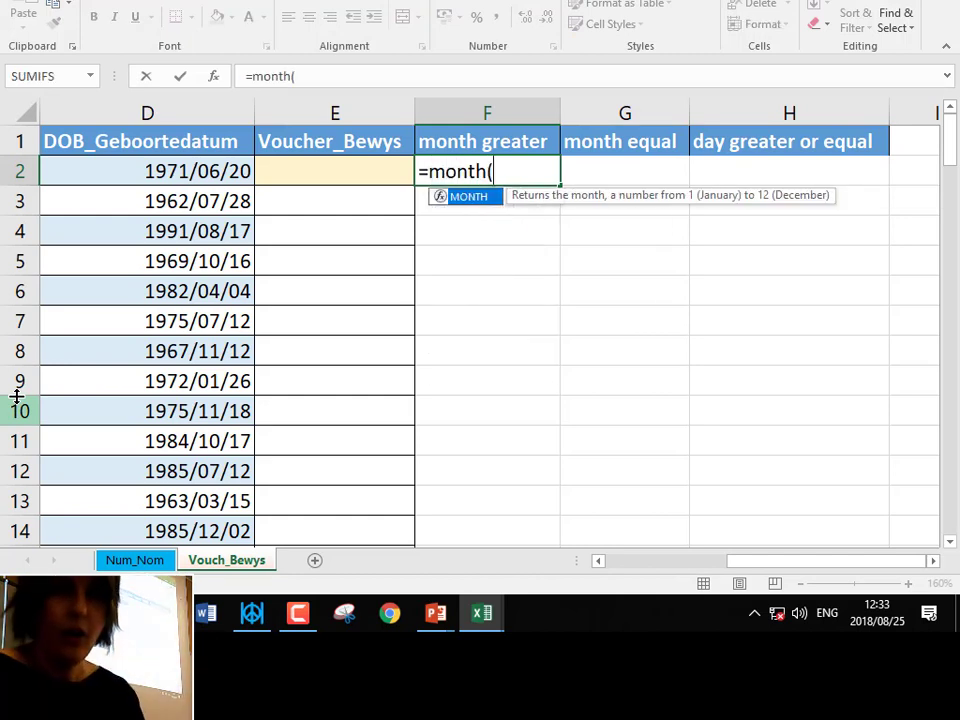
pyautogui.click(155, 166)
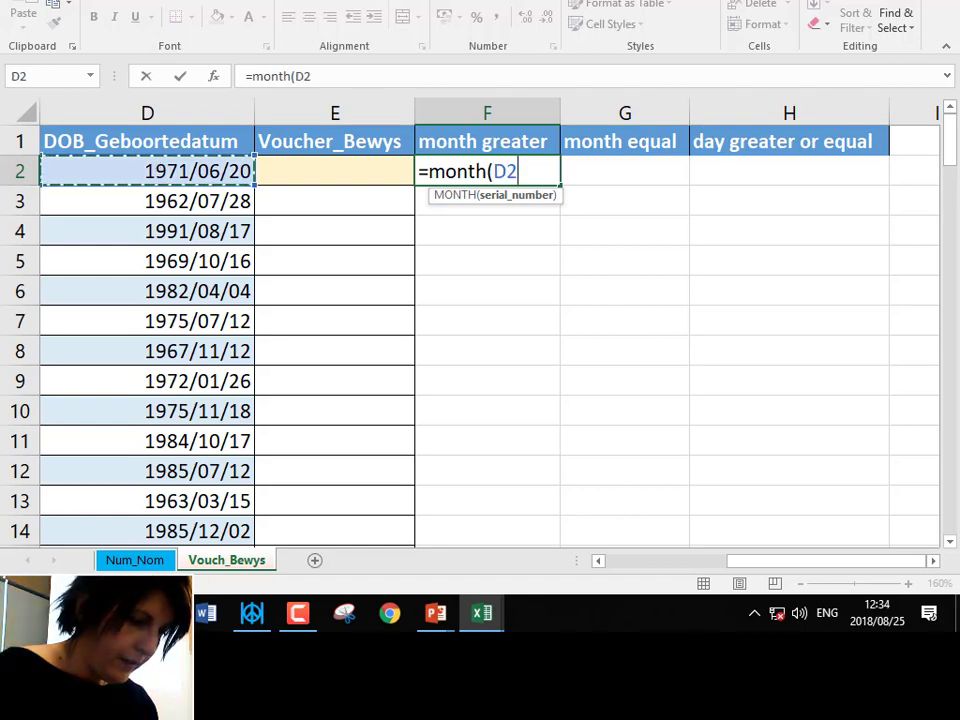
pyautogui.write(')>')
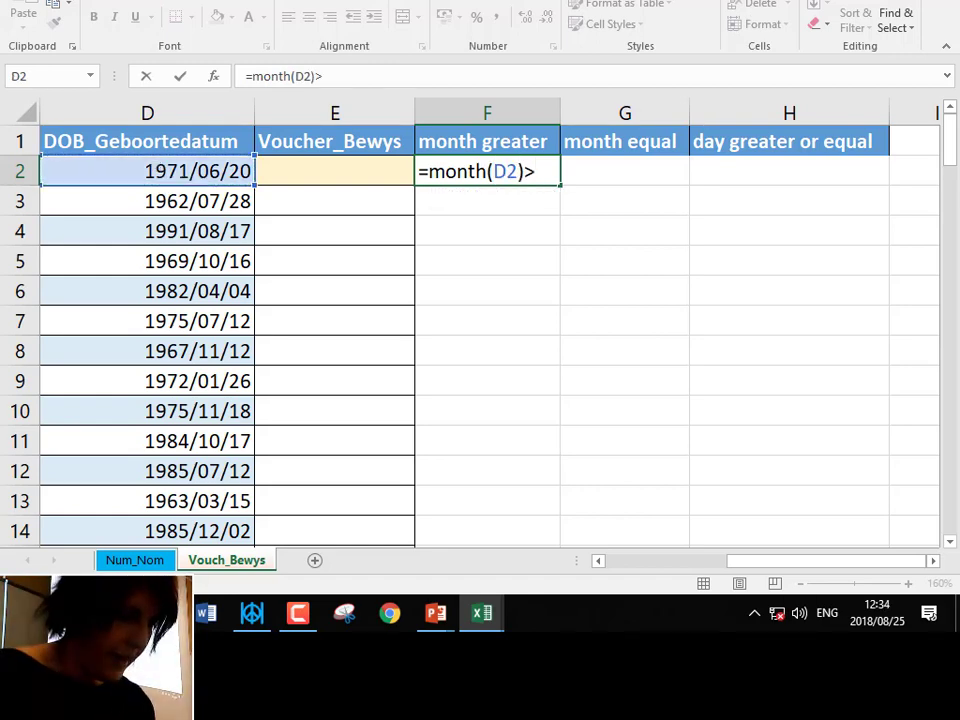
pyautogui.write('month(')
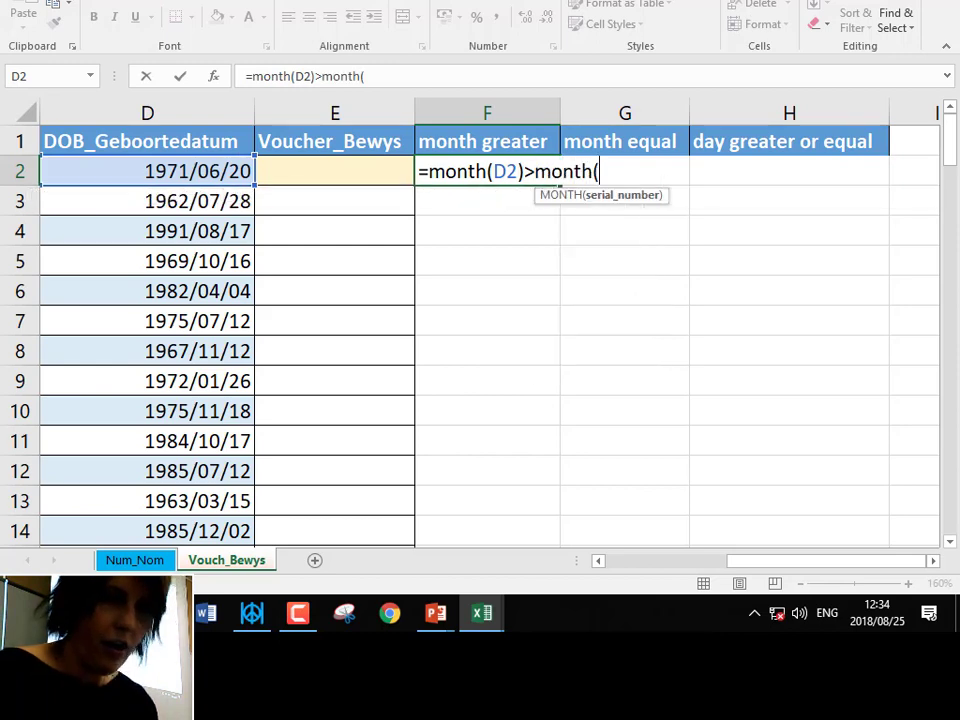
pyautogui.write('to')
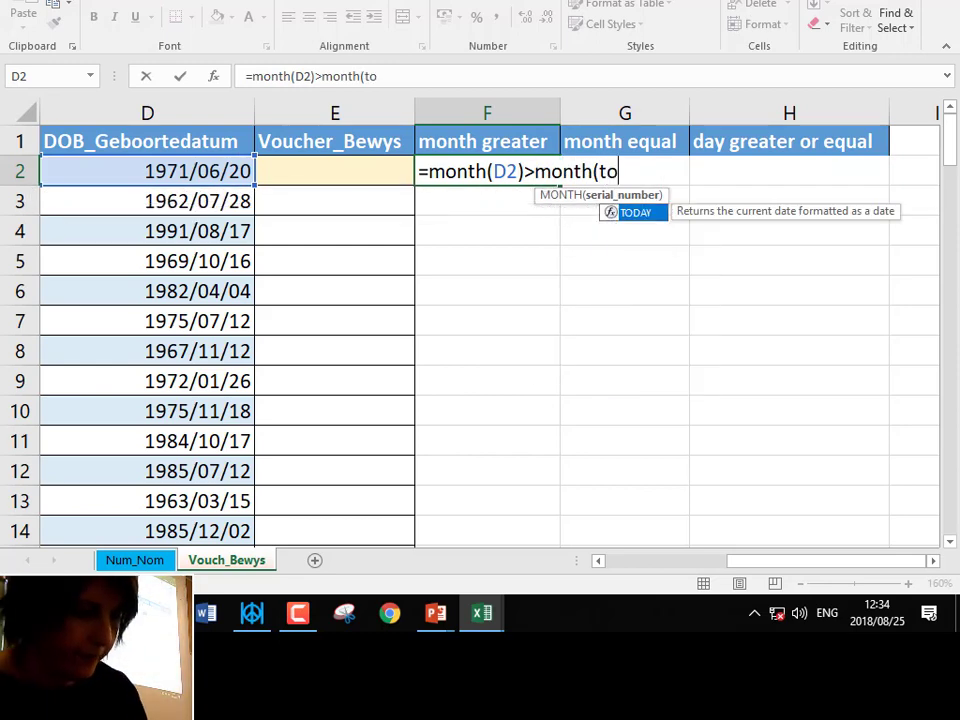
pyautogui.write('day())')
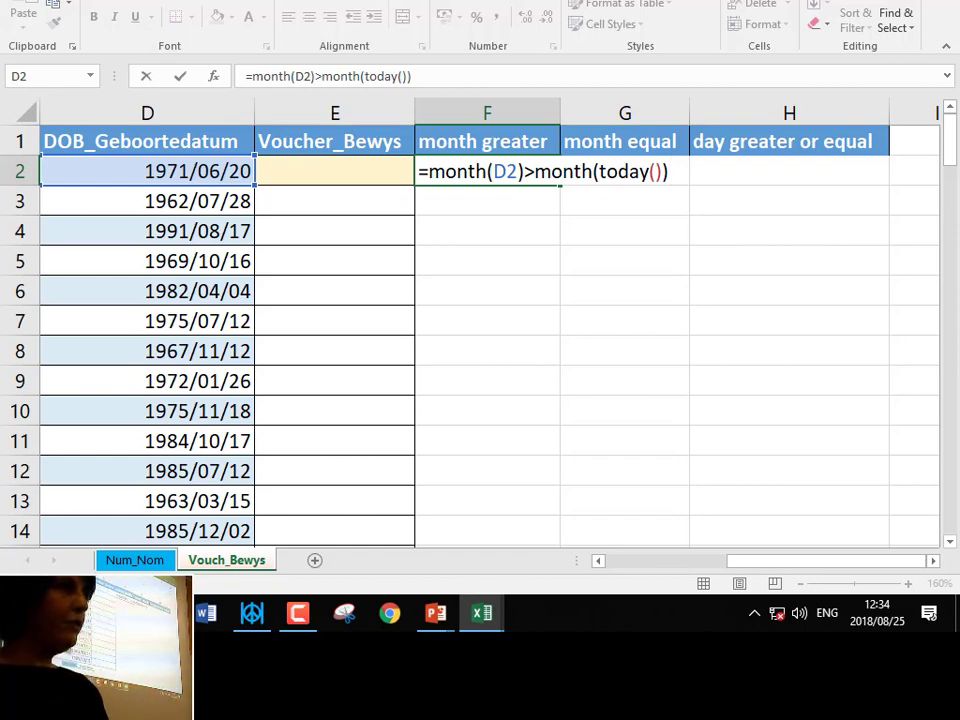
pyautogui.press('Return')
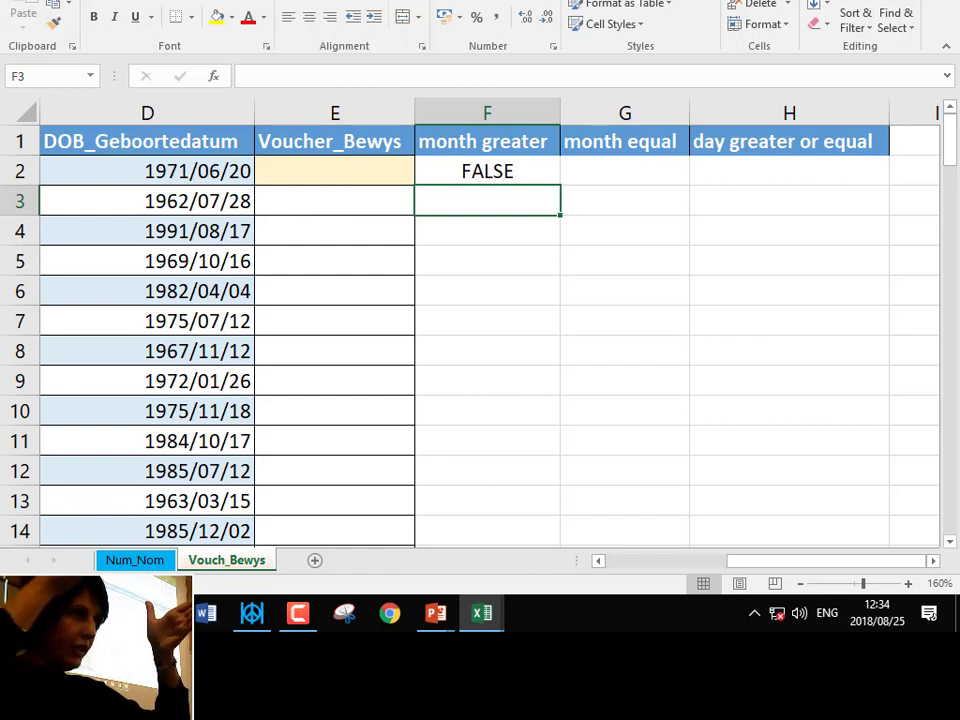
# Step: Fill the F2 formula down the whole month greater column and check the results against the birth dates
pyautogui.click(445, 172)
pyautogui.doubleClick(559, 187)
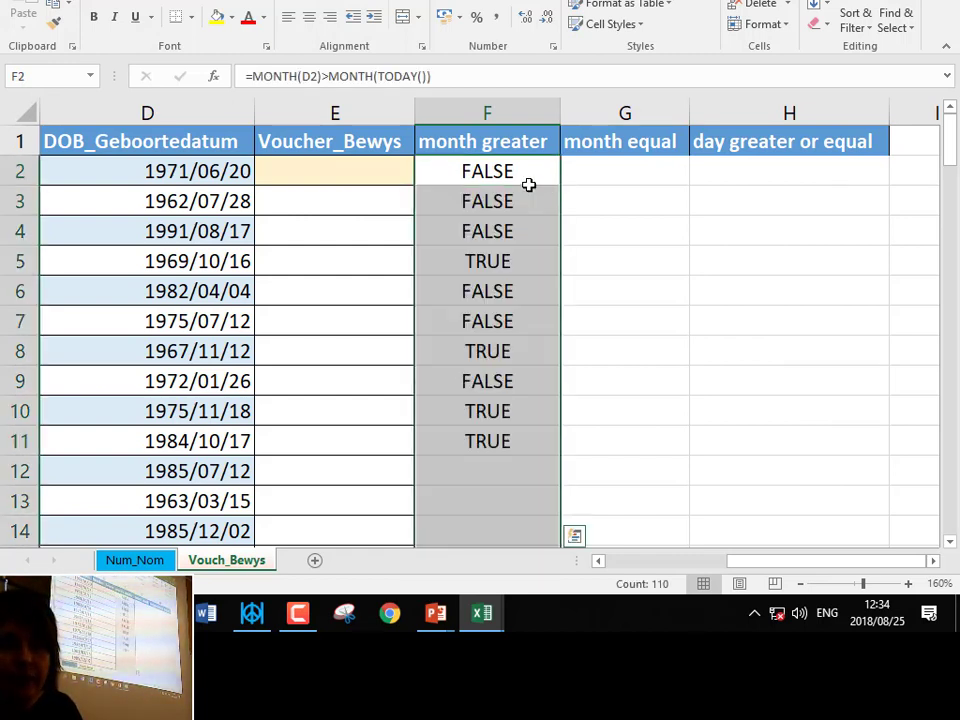
pyautogui.click(491, 171)
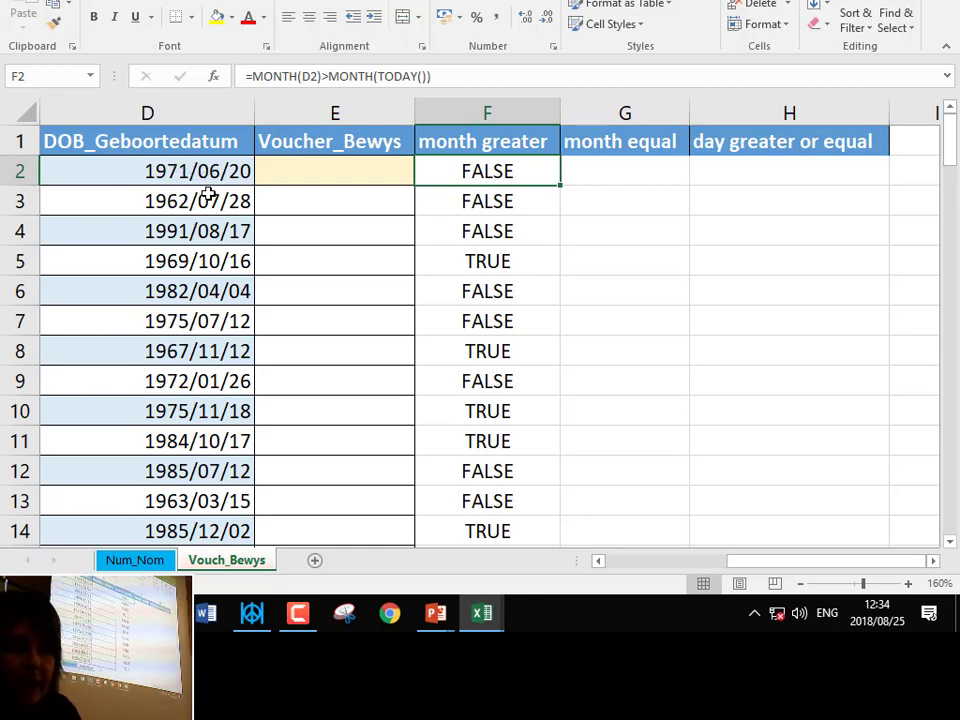
pyautogui.click(216, 231)
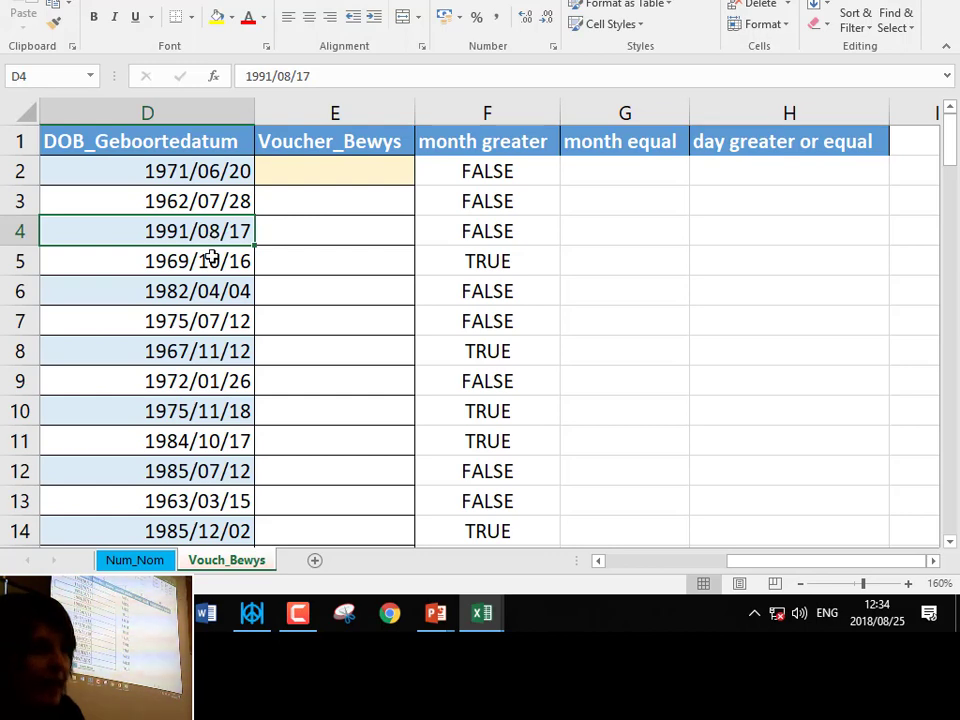
pyautogui.click(211, 258)
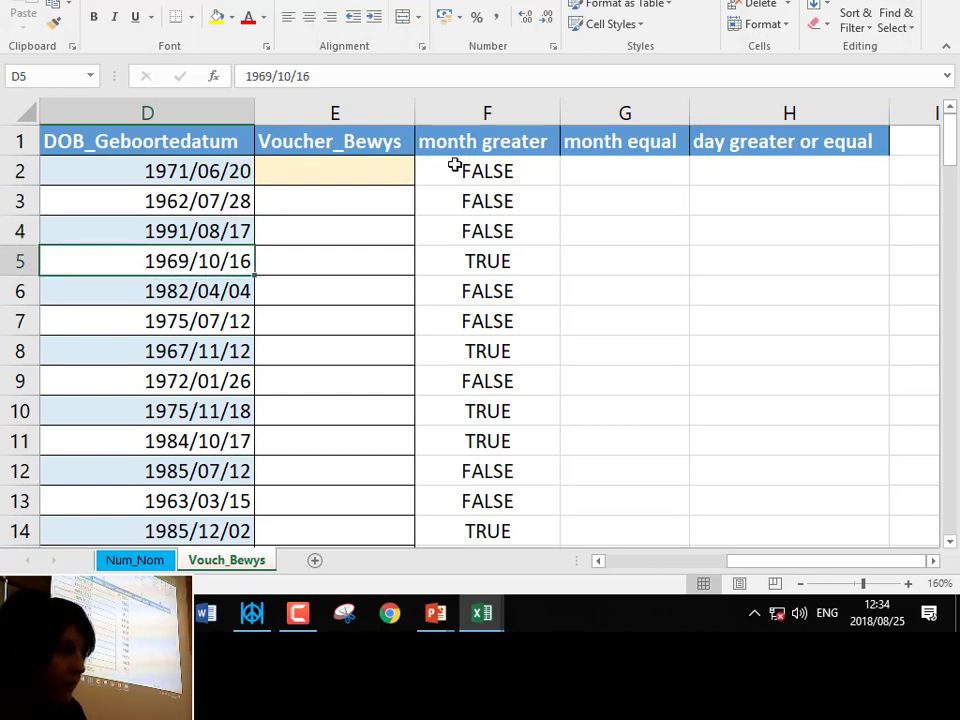
# Step: Enter the formula =MONTH(D2)=MONTH(TODAY()) in G2 to test whether the birth month equals the current month
pyautogui.click(589, 172)
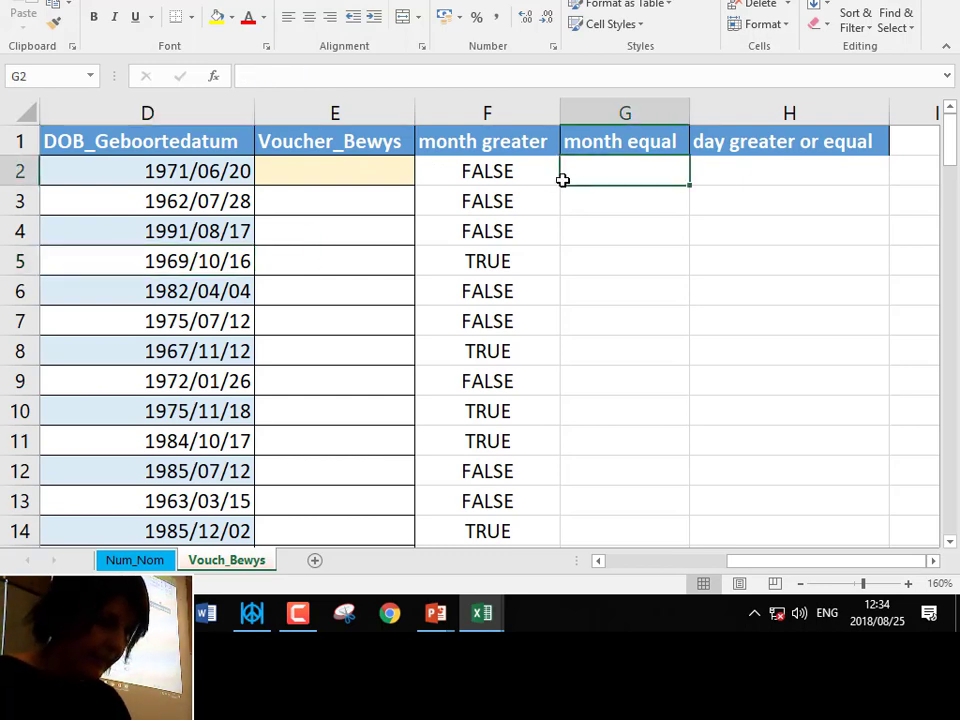
pyautogui.write('=month(')
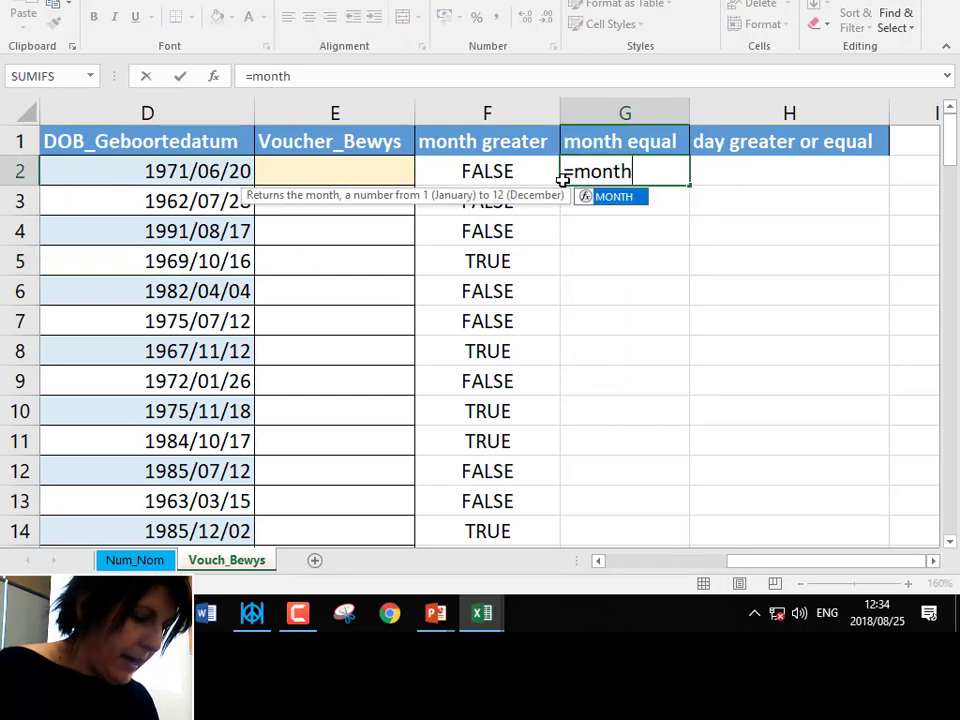
pyautogui.click(182, 174)
pyautogui.write(')-')
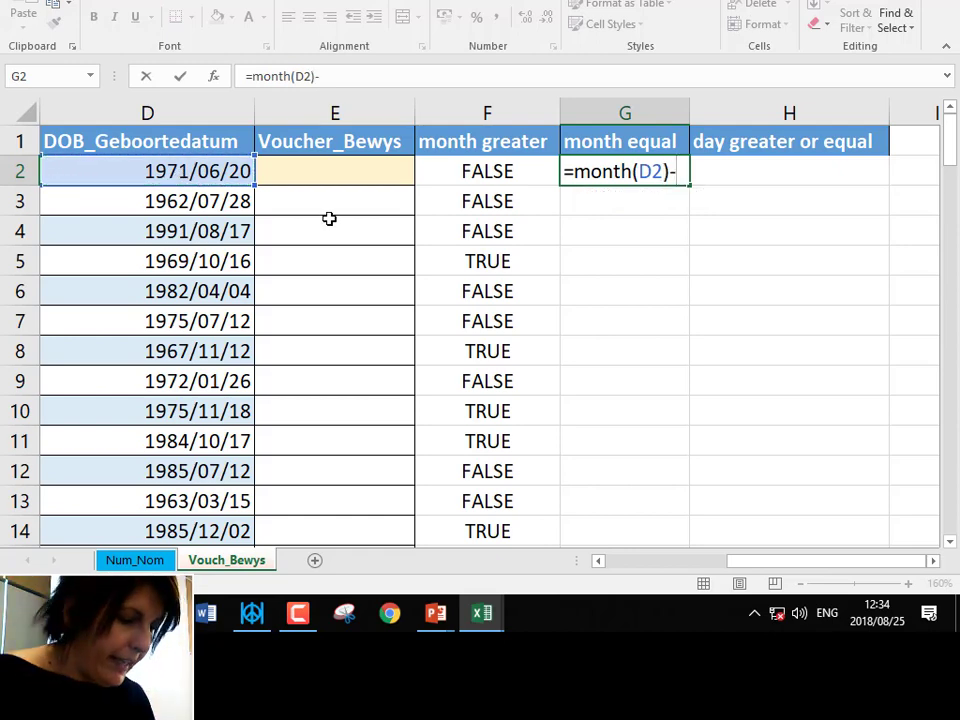
pyautogui.write('month(t')
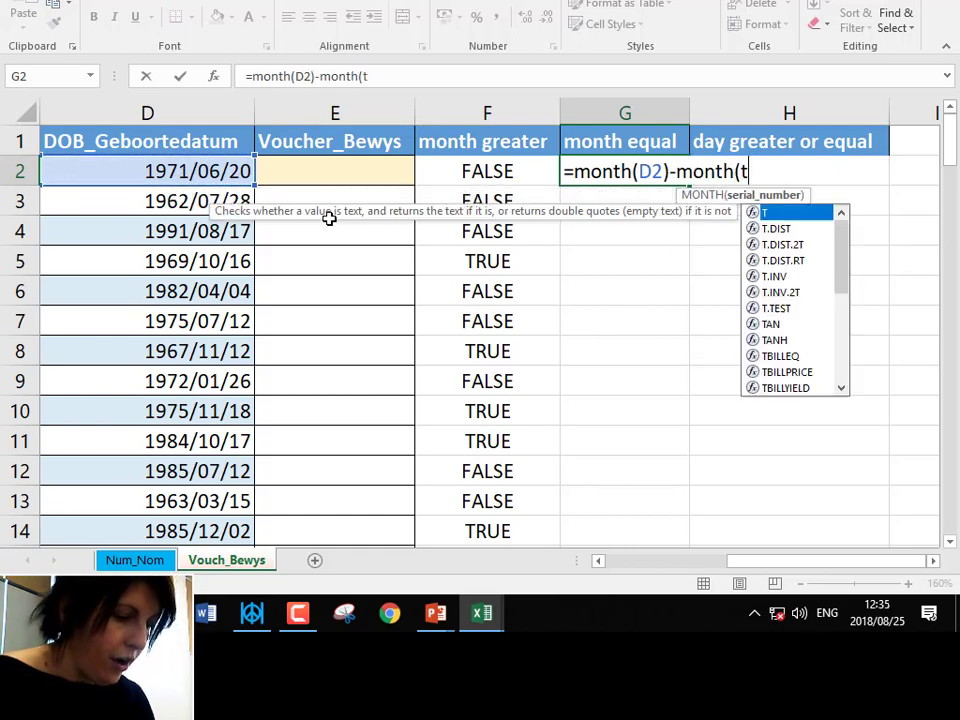
pyautogui.write('oday')
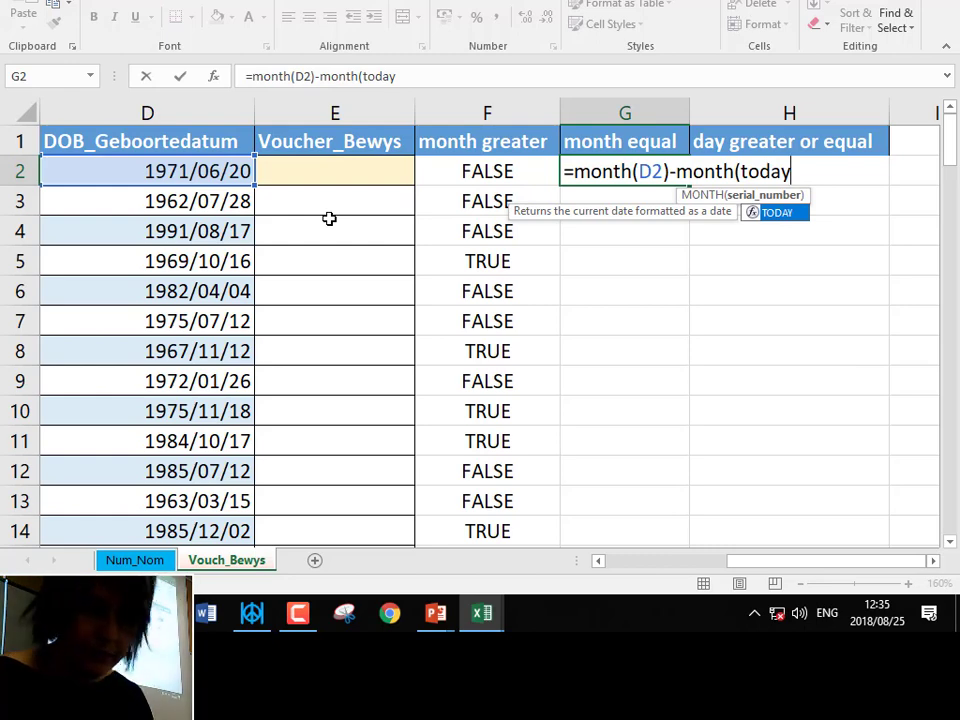
pyautogui.write('()')
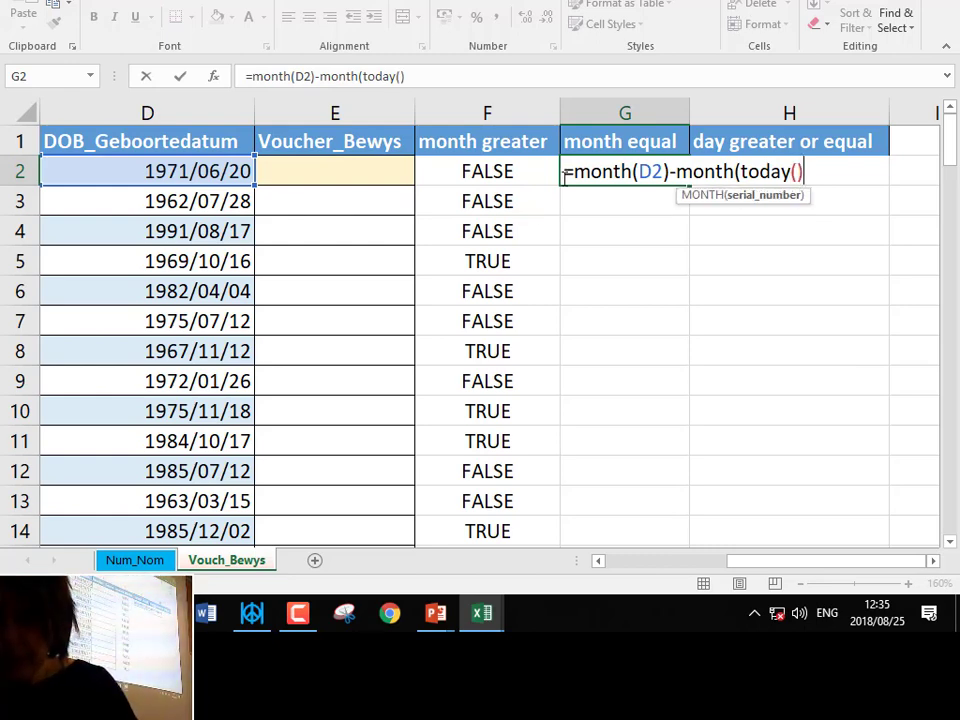
pyautogui.click(670, 175)
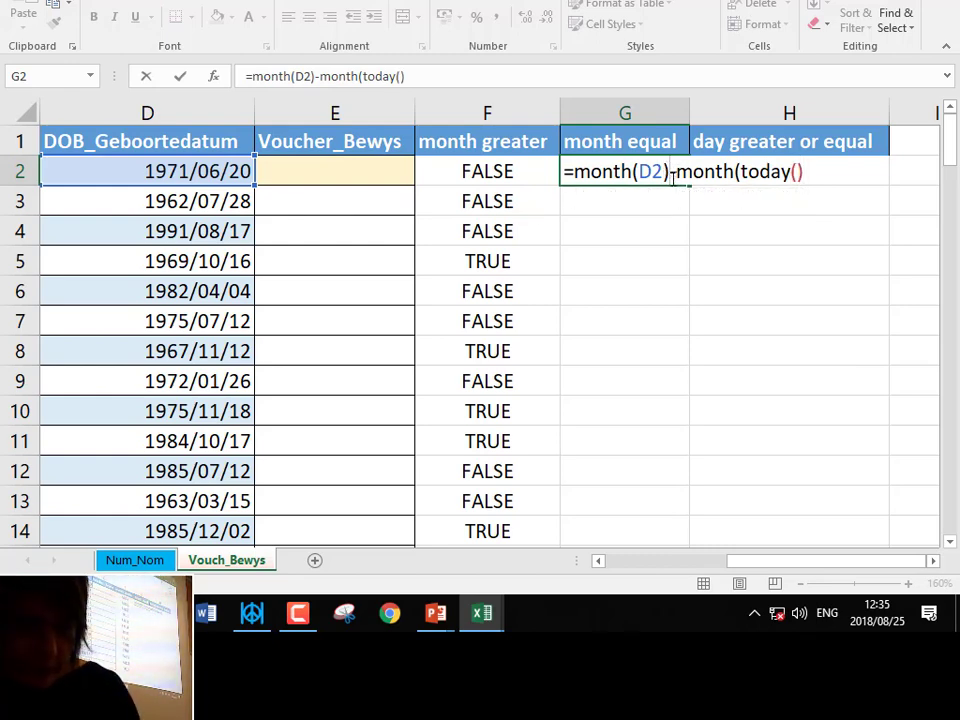
pyautogui.press('Delete')
pyautogui.write('=')
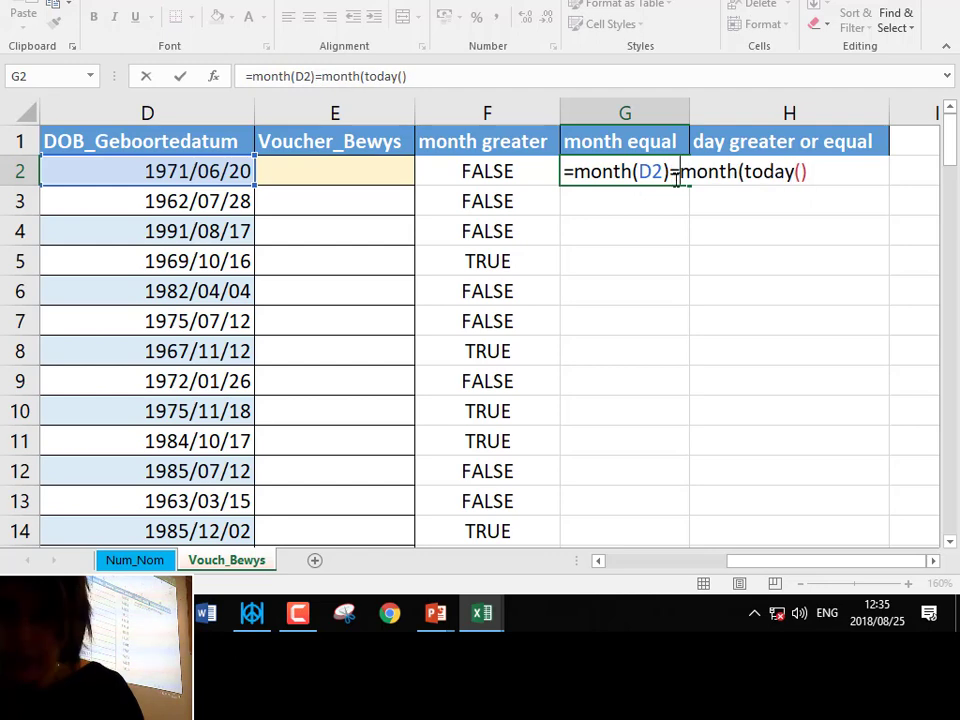
pyautogui.click(812, 171)
pyautogui.press('Return')
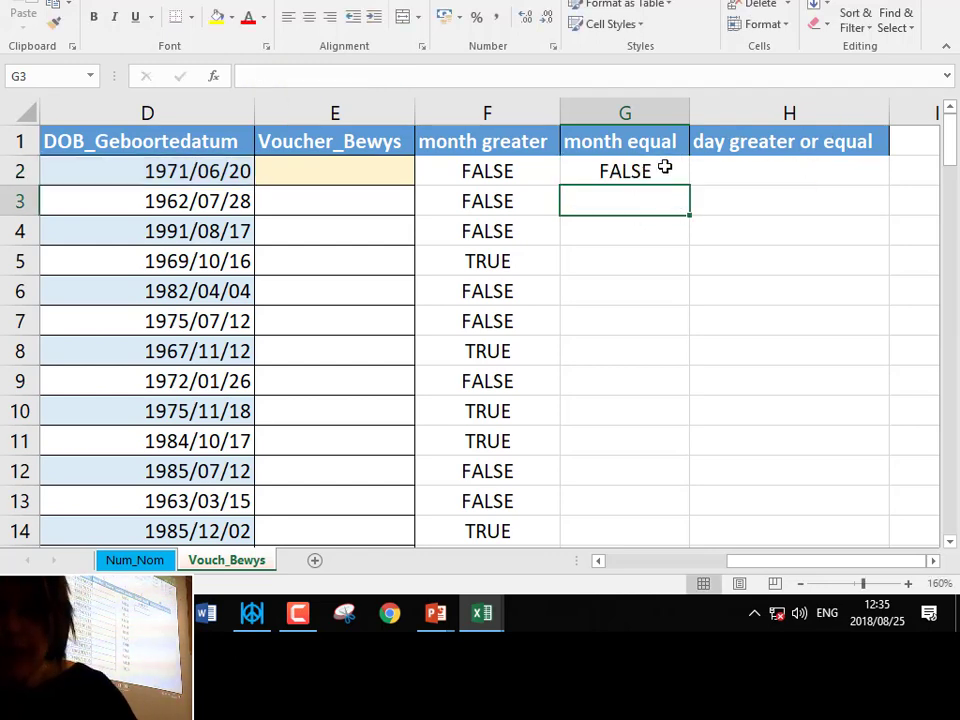
# Step: Fill the G2 formula down the whole month equal column and check the row 4 result against its birth date
pyautogui.click(666, 168)
pyautogui.doubleClick(690, 181)
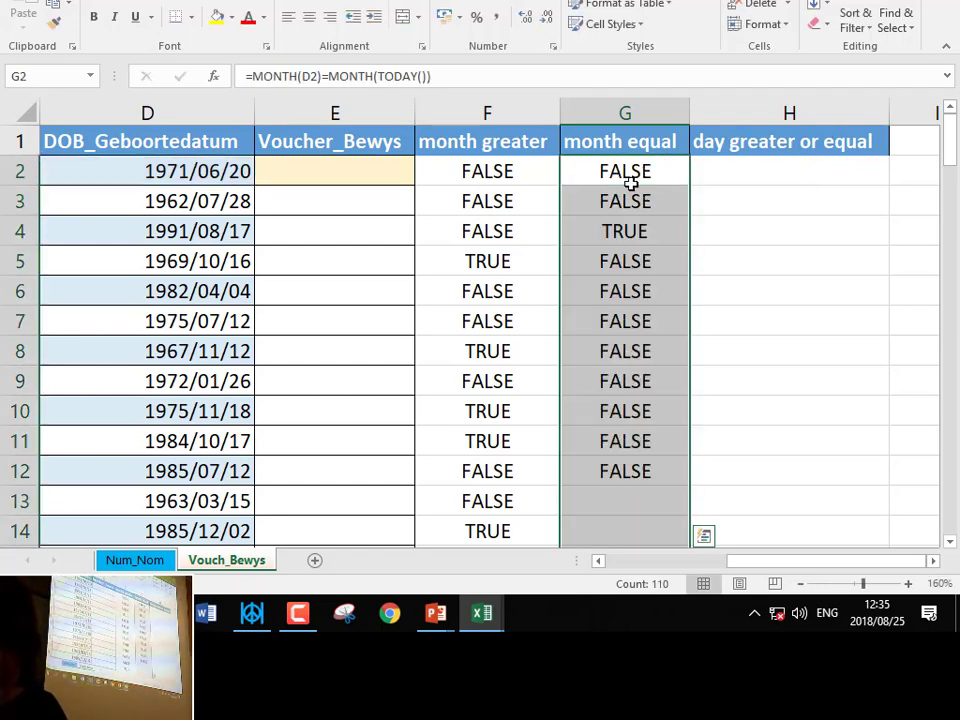
pyautogui.click(627, 177)
pyautogui.click(210, 231)
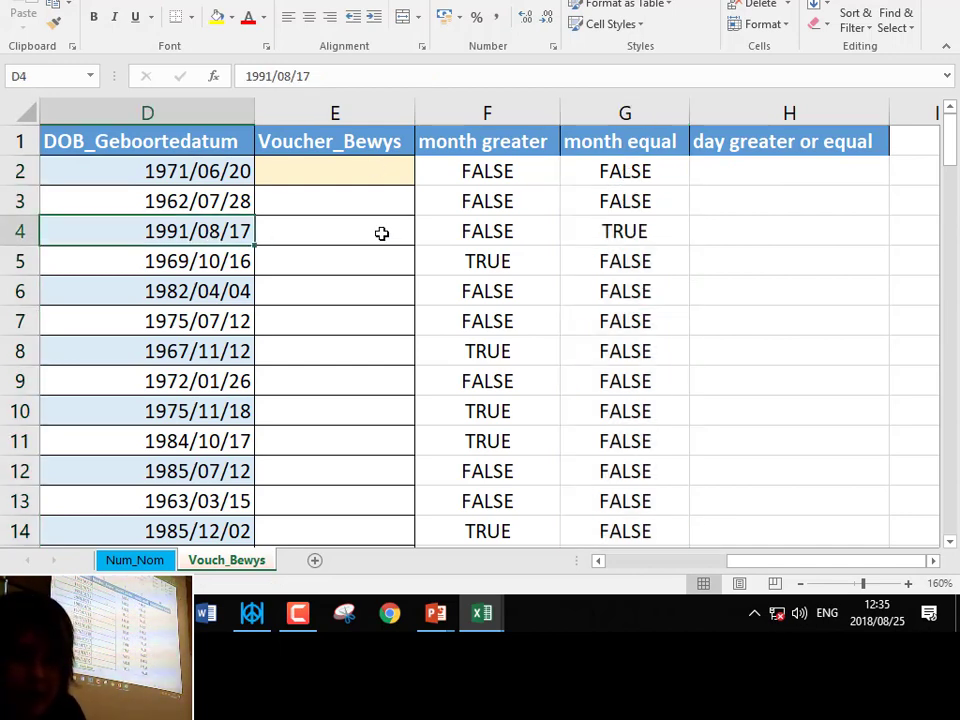
pyautogui.click(589, 231)
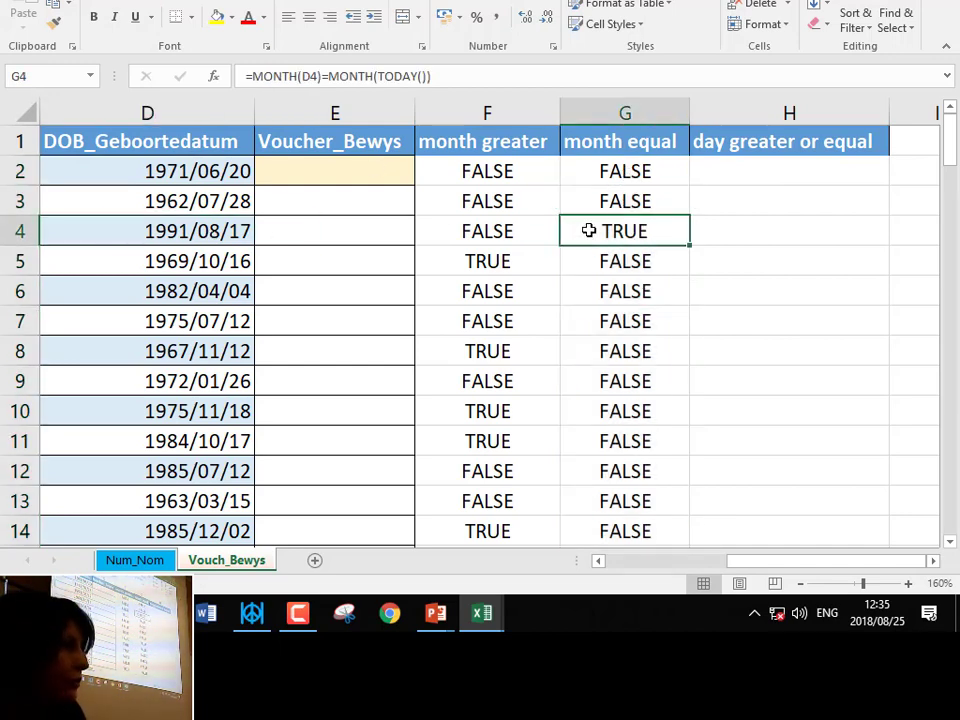
# Step: Enter the formula =DAY(D2)>=DAY(TODAY()) in H2 to test whether the birth day is on or after today's day
pyautogui.click(735, 168)
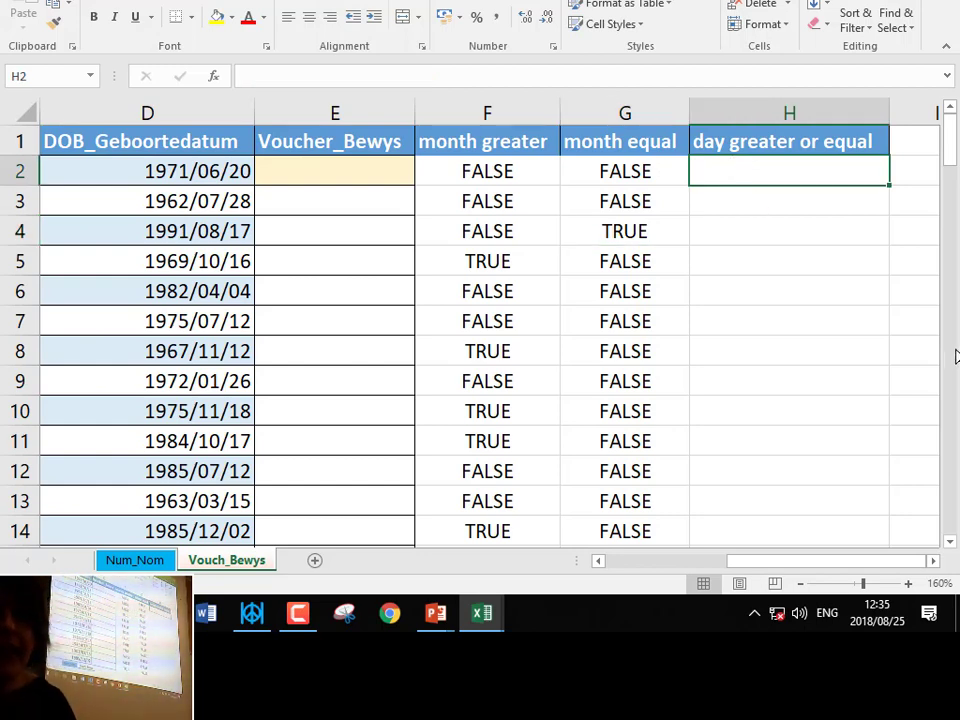
pyautogui.write('=day(')
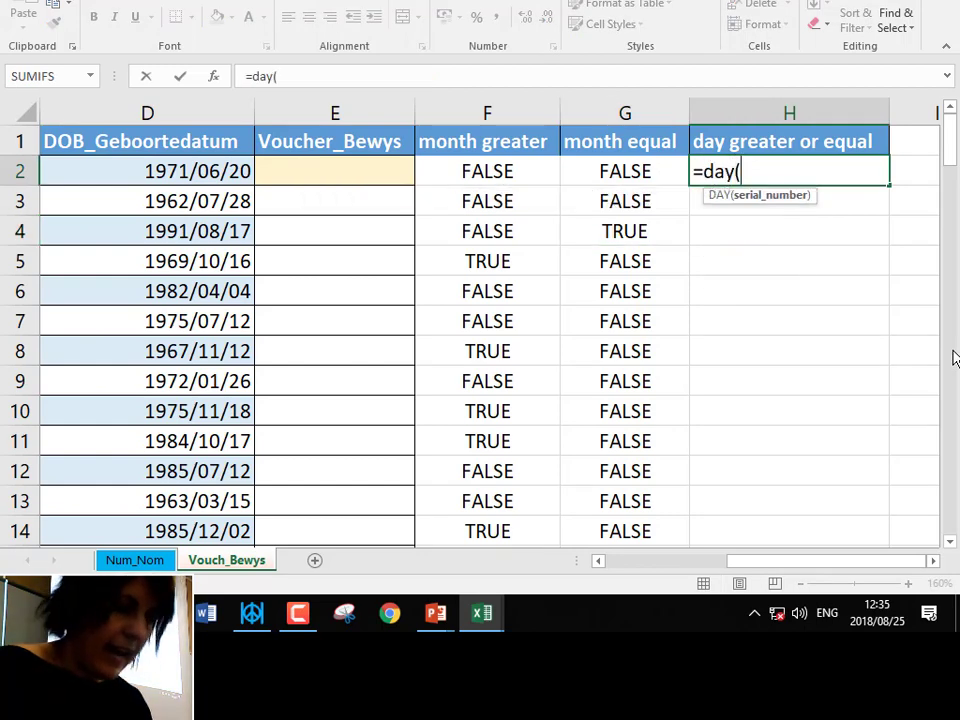
pyautogui.click(193, 179)
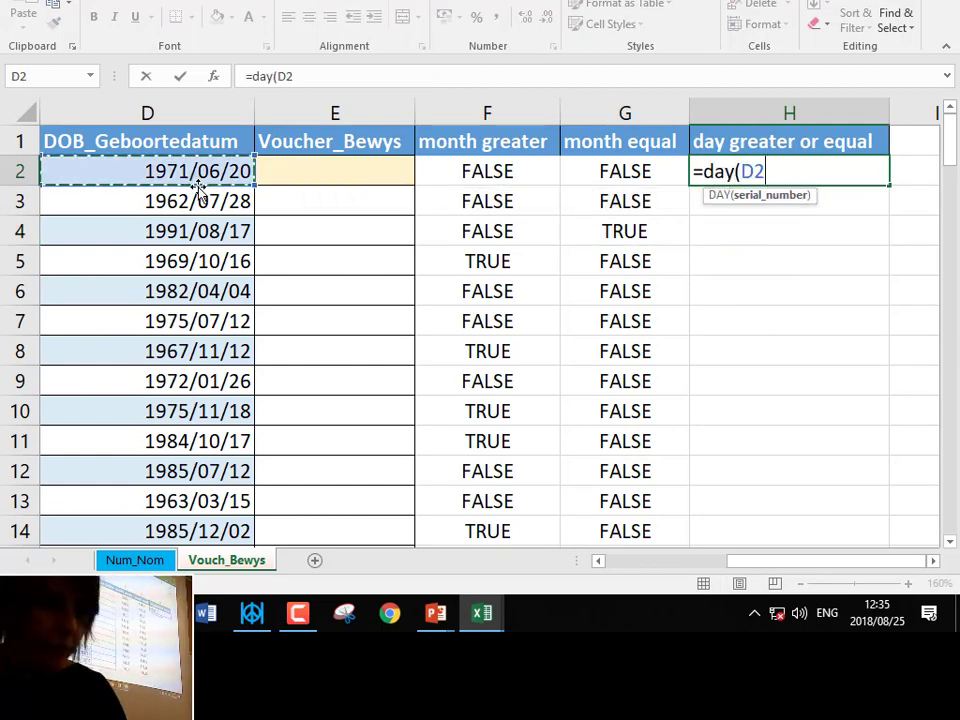
pyautogui.write(')')
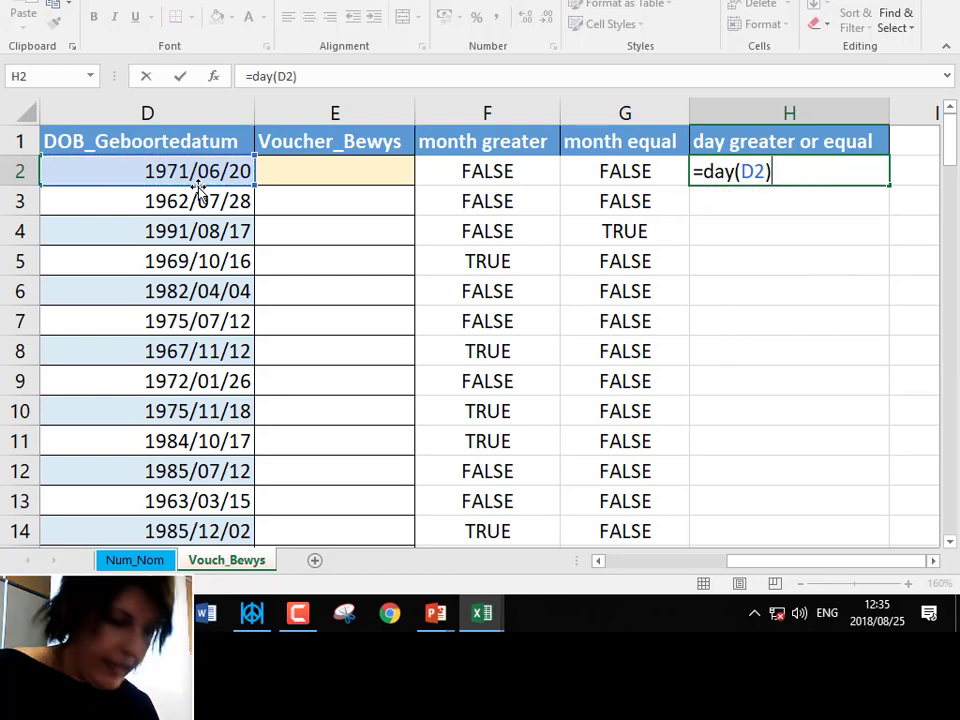
pyautogui.write('>=')
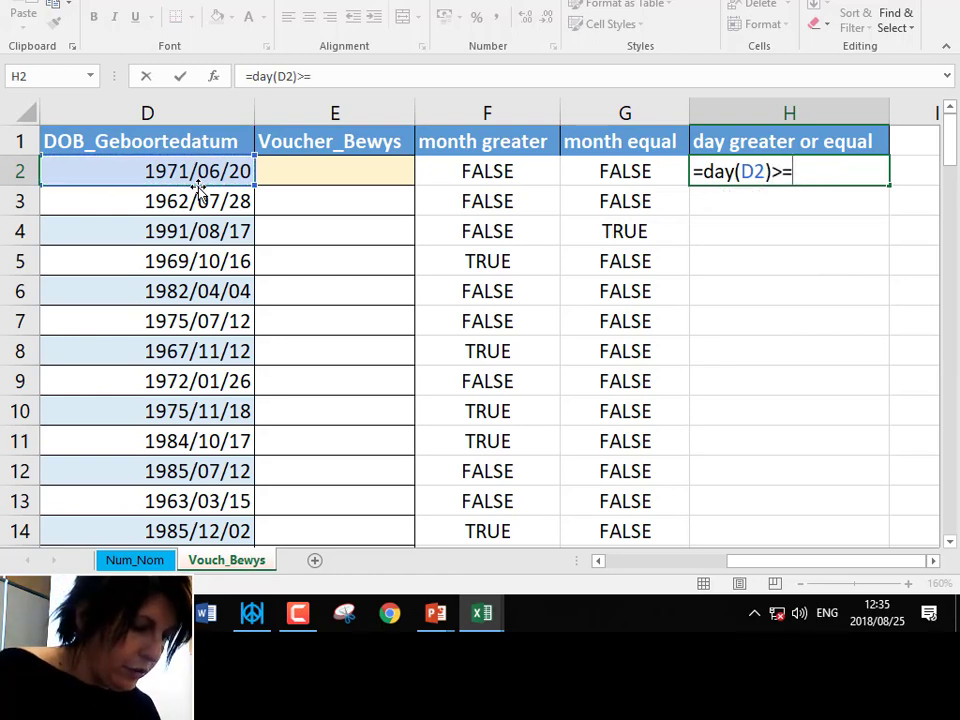
pyautogui.write('day(today')
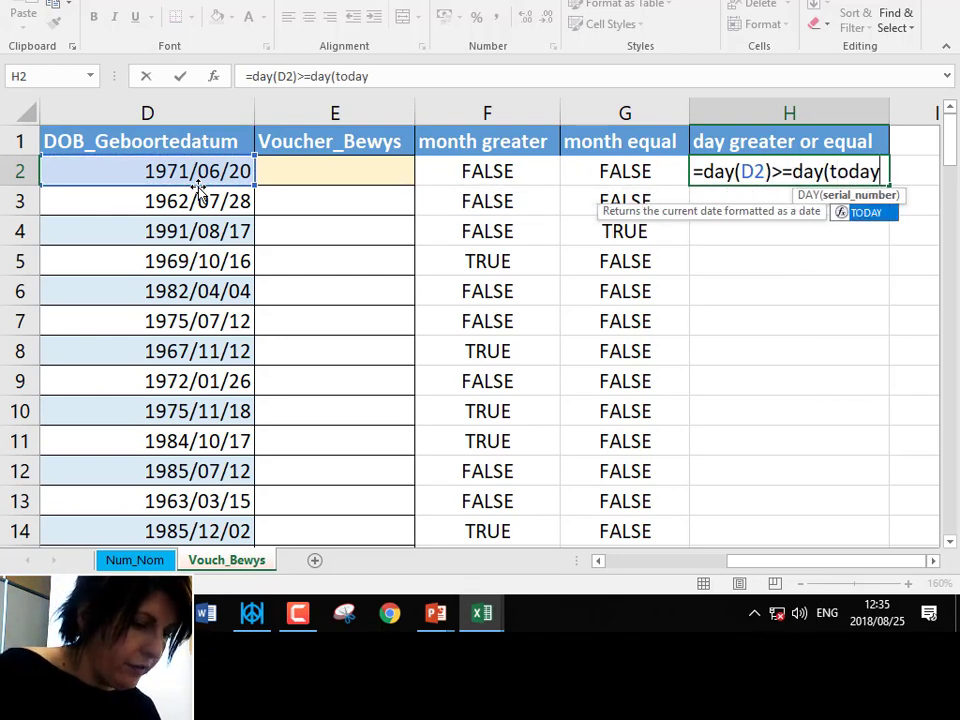
pyautogui.write('())')
pyautogui.press('Return')
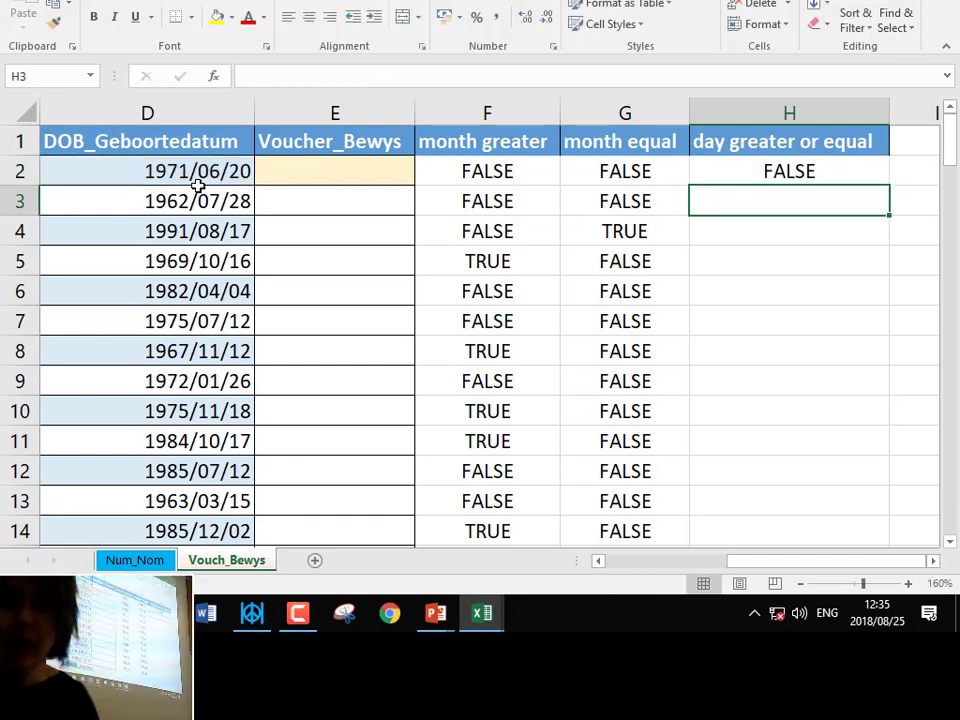
# Step: Fill the H2 formula down the whole day greater or equal column
pyautogui.click(881, 178)
pyautogui.click(887, 190)
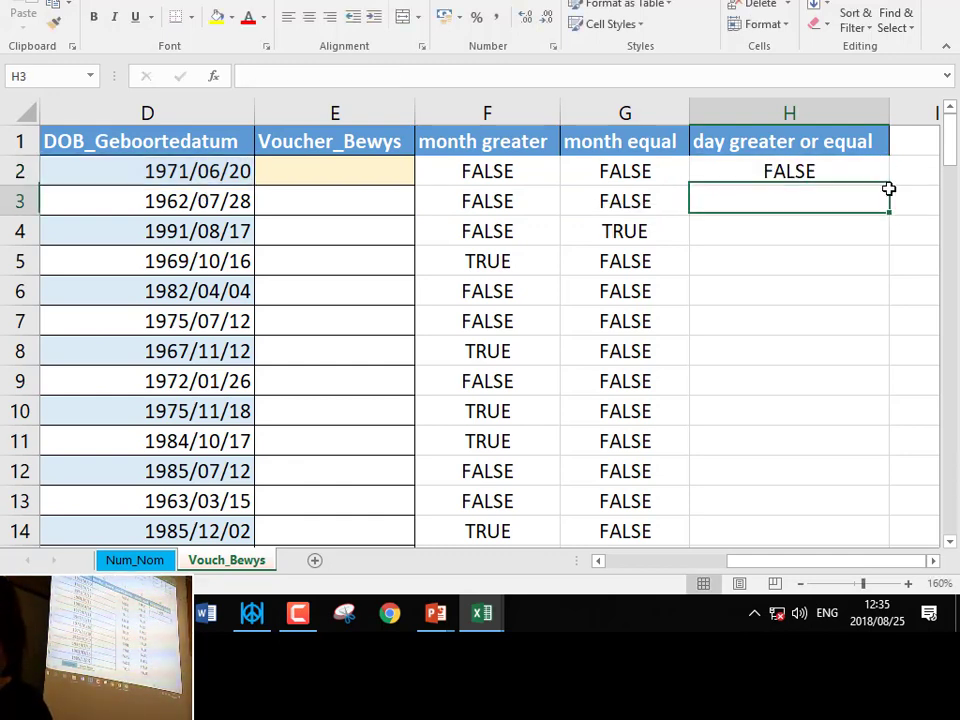
pyautogui.click(874, 171)
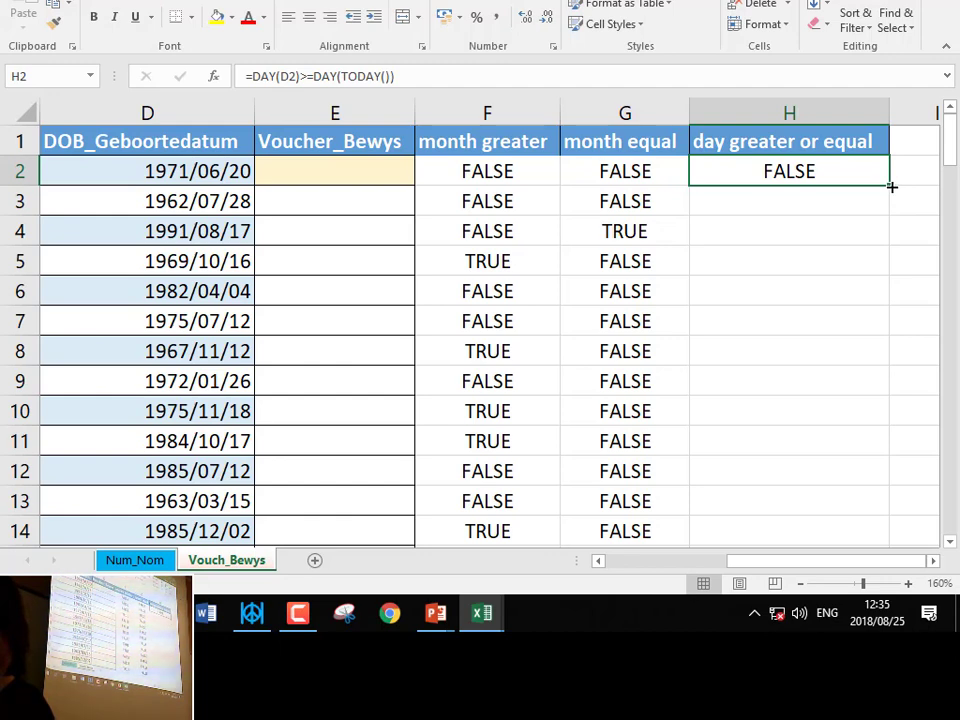
pyautogui.doubleClick(891, 186)
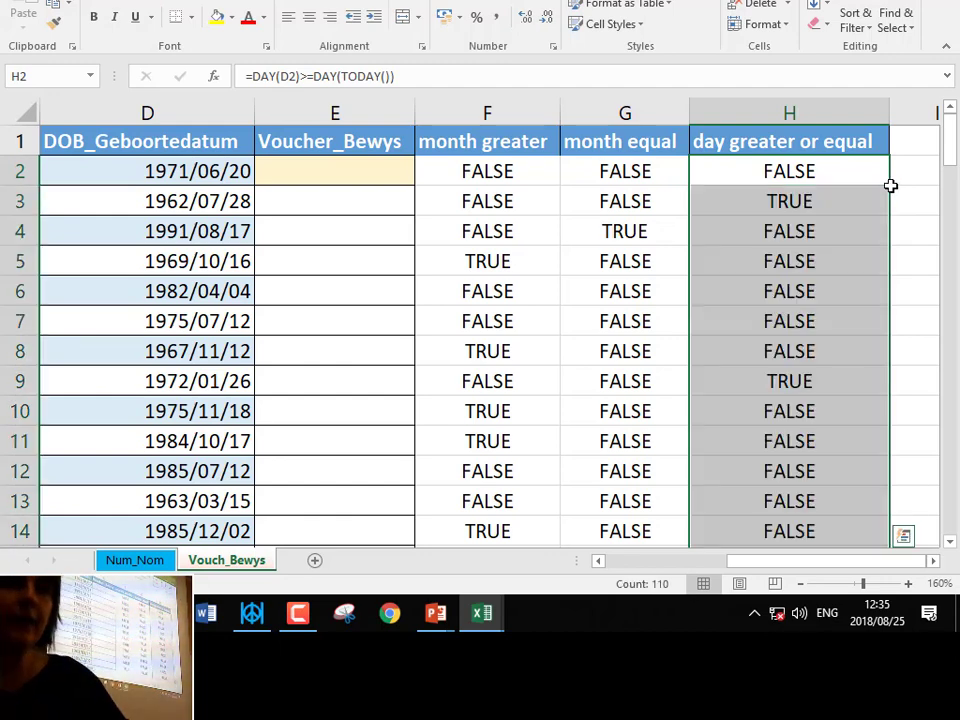
# Step: Compare the month greater, month equal and day greater or equal results in rows 2 and 4
pyautogui.click(470, 176)
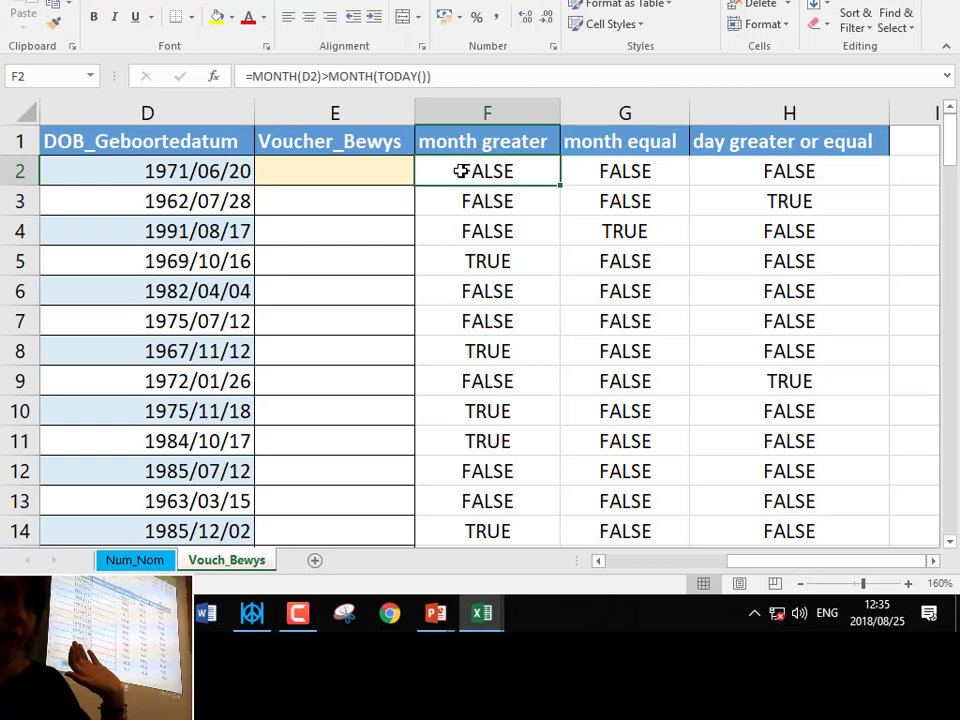
pyautogui.click(375, 263)
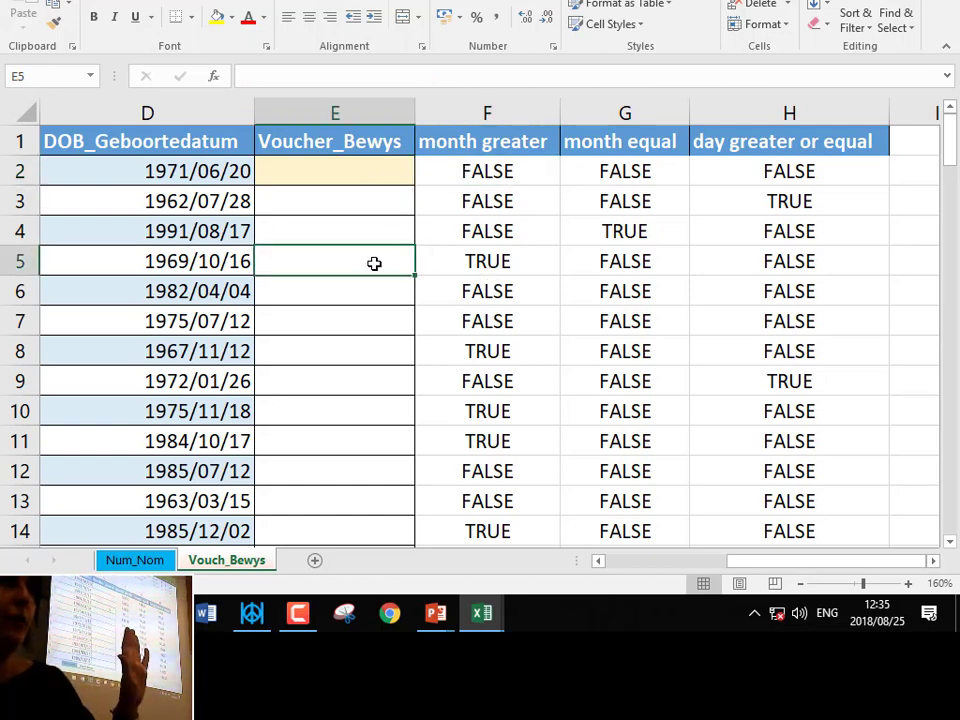
pyautogui.click(624, 171)
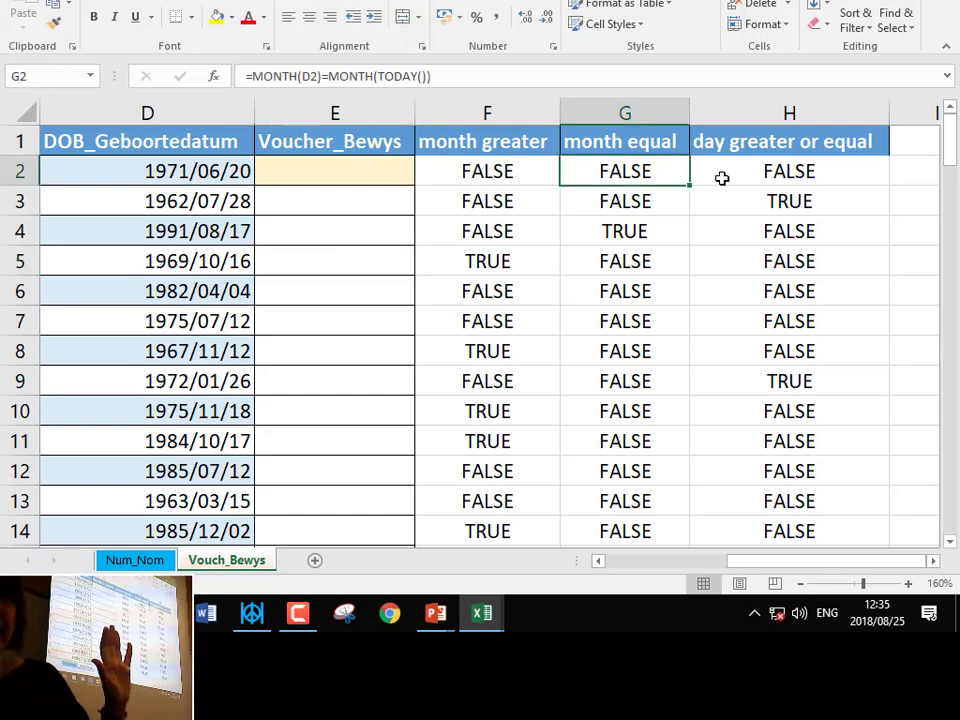
pyautogui.click(724, 180)
pyautogui.click(625, 172)
pyautogui.click(747, 172)
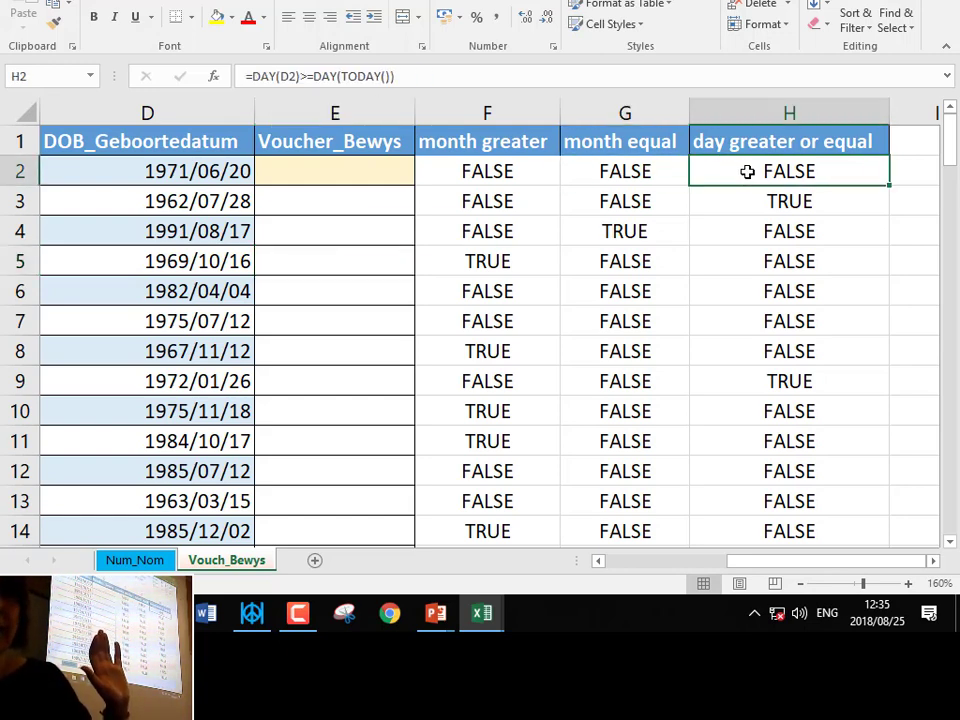
pyautogui.click(600, 237)
pyautogui.click(729, 244)
pyautogui.click(607, 228)
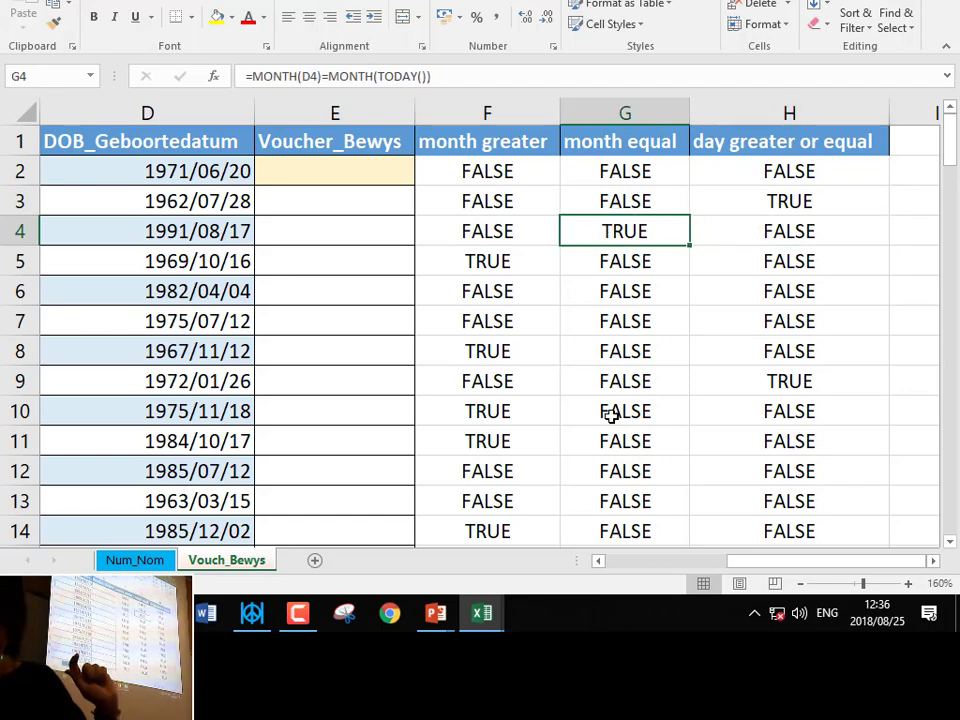
# Step: Look through the month equal column for rows that are TRUE and check whether their day test is also TRUE
pyautogui.scroll(-4, 608, 410)
pyautogui.click(643, 299)
pyautogui.scroll(-5, 630, 390)
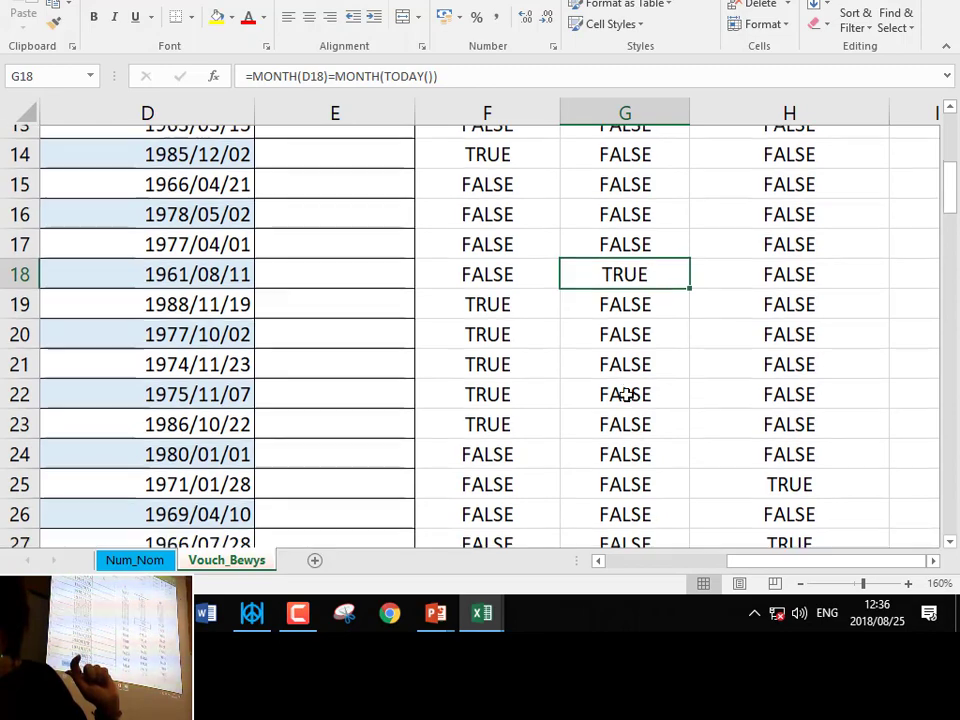
pyautogui.click(626, 205)
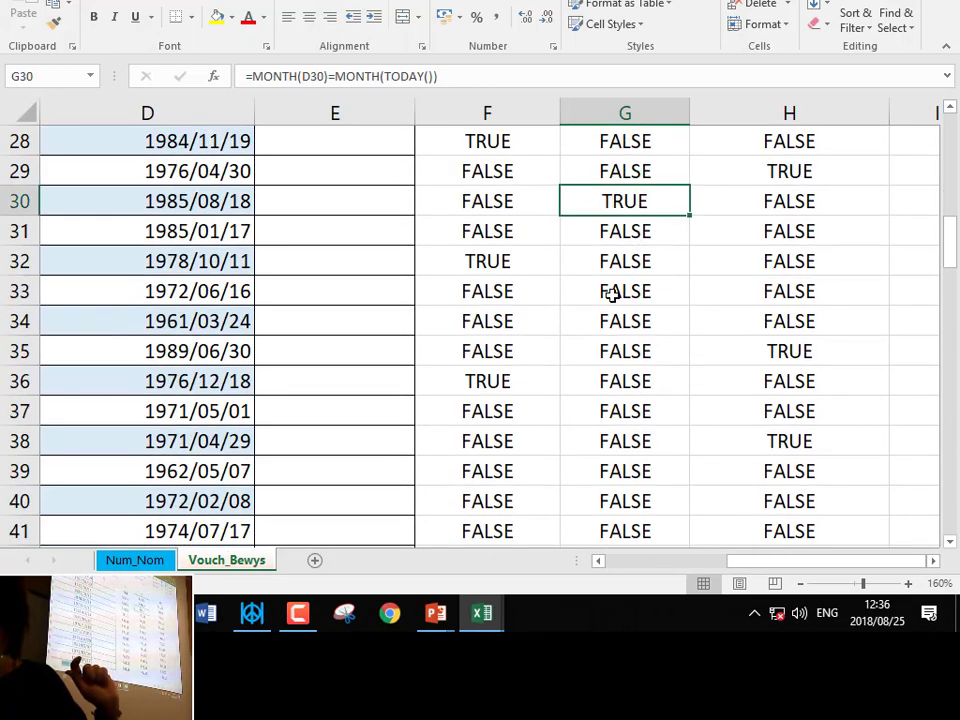
pyautogui.scroll(-3, 594, 339)
pyautogui.click(626, 320)
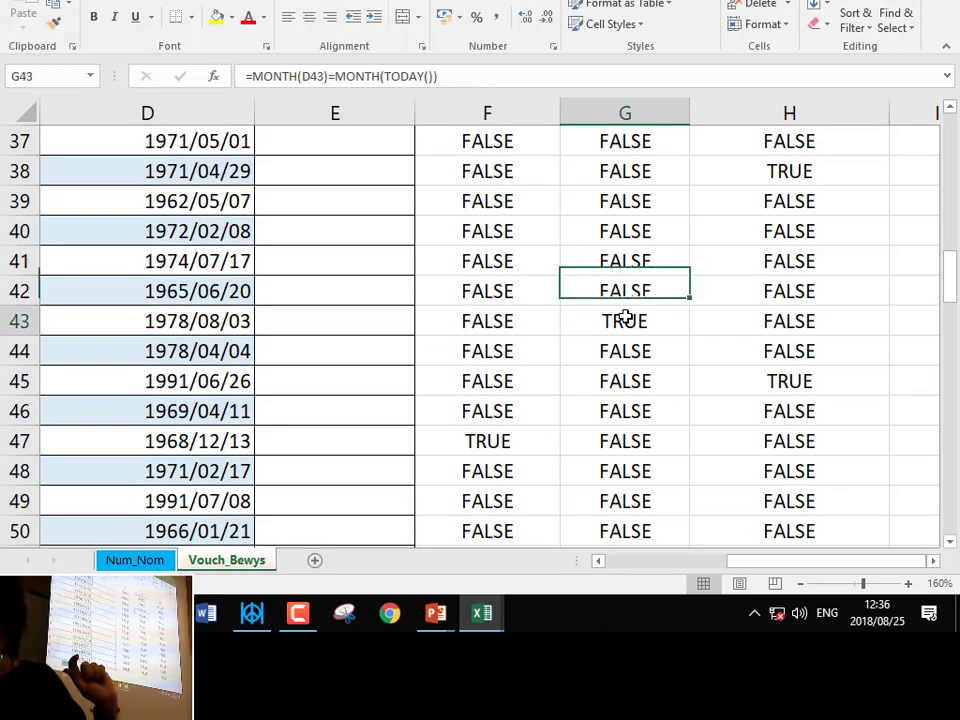
pyautogui.scroll(-6, 613, 372)
pyautogui.scroll(-4, 614, 374)
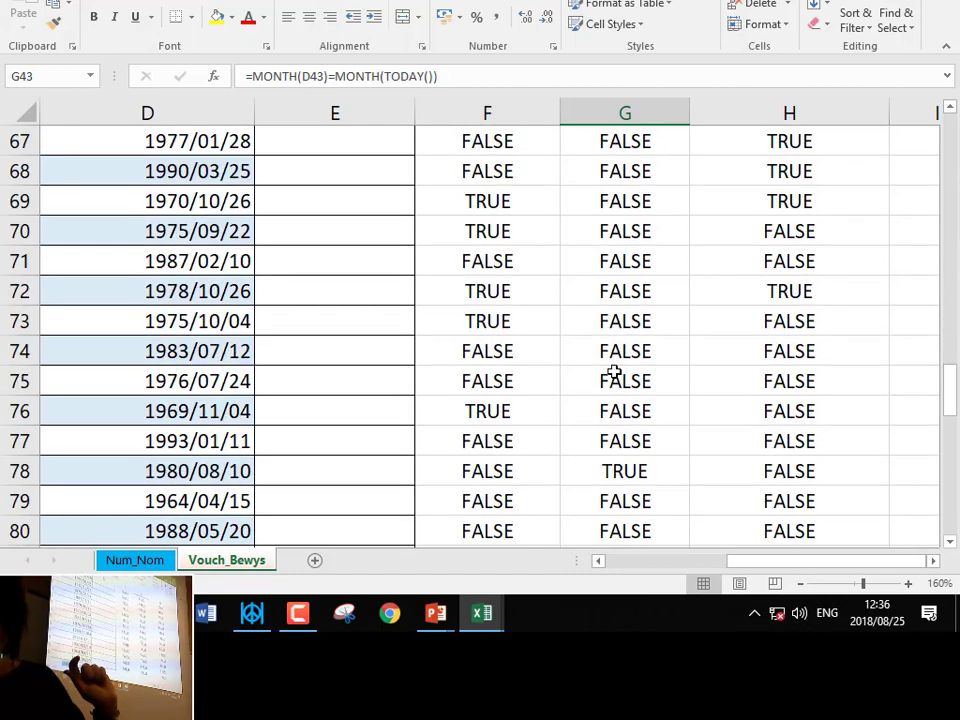
pyautogui.scroll(1, 614, 374)
pyautogui.click(627, 202)
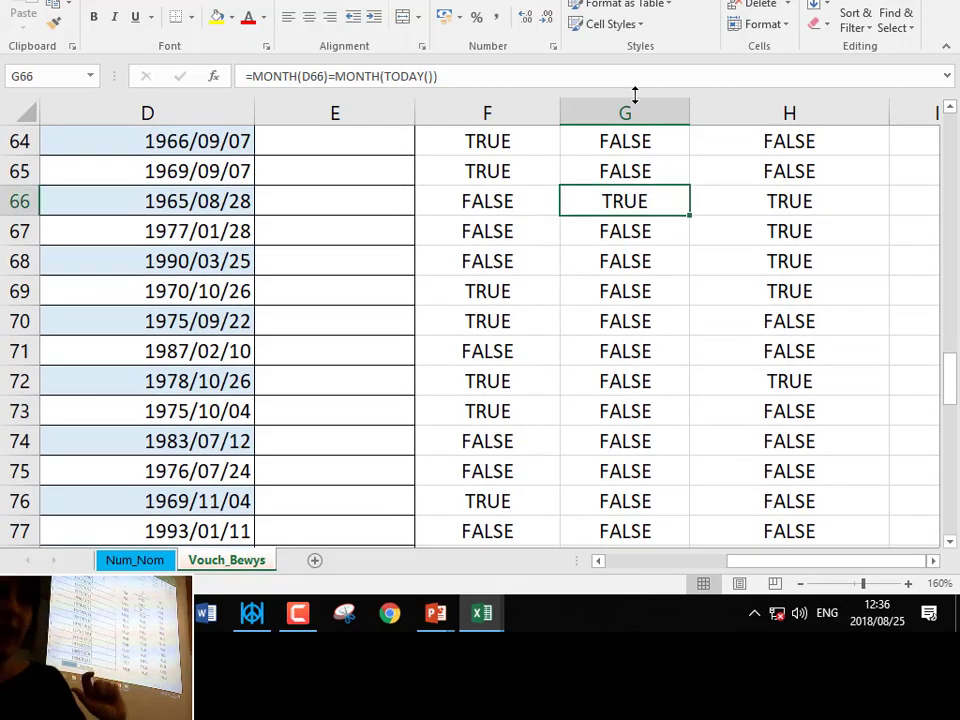
pyautogui.scroll(-2, 632, 222)
pyautogui.scroll(20, 630, 227)
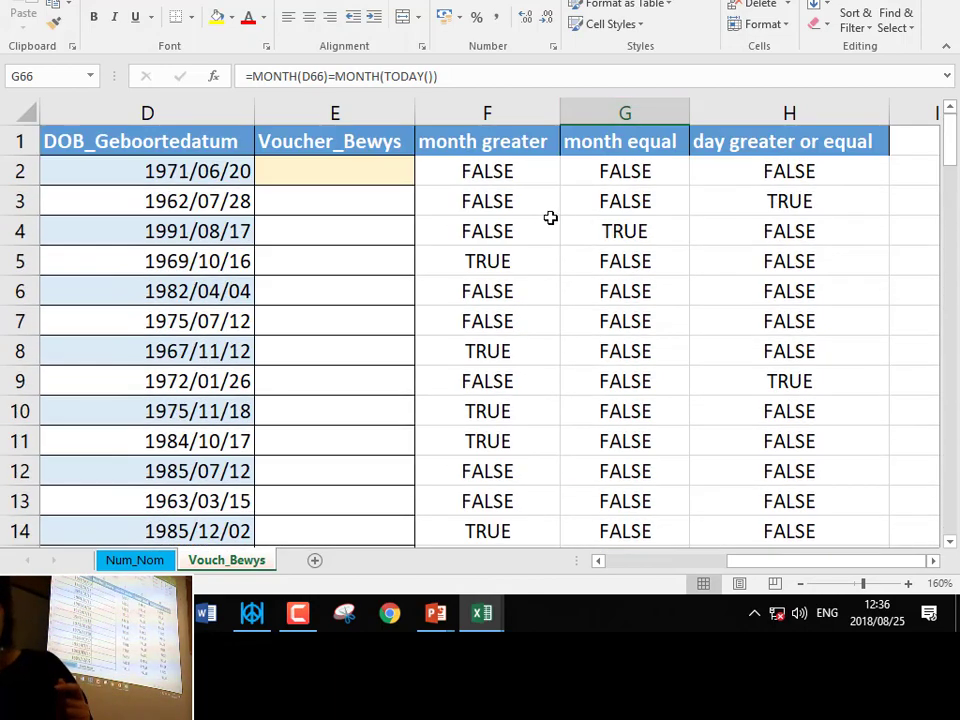
pyautogui.click(461, 172)
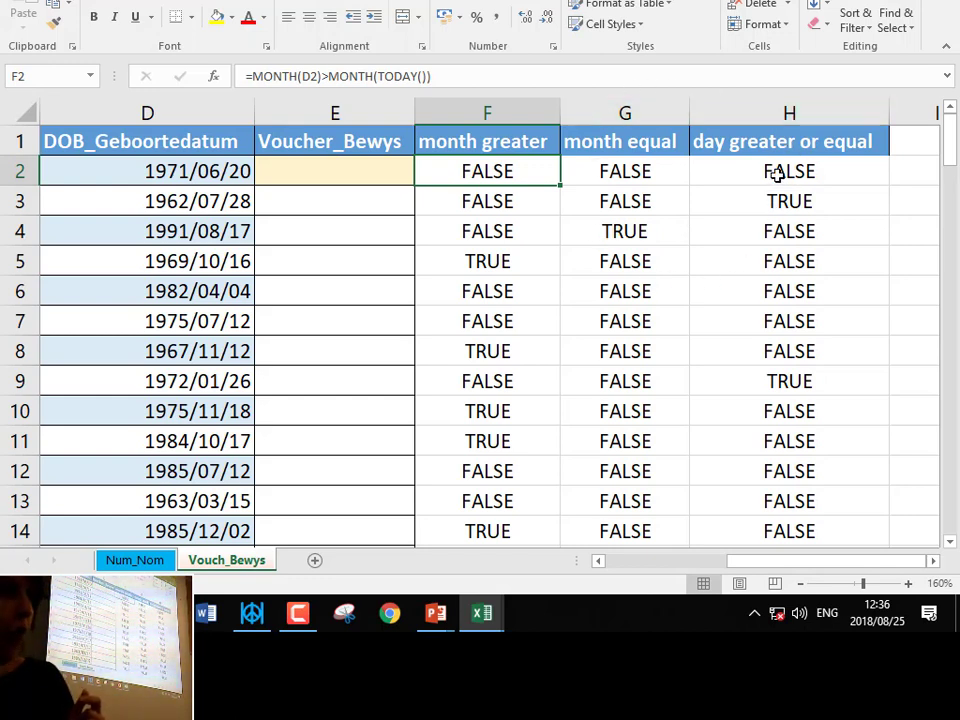
# Step: Begin the Voucher_Bewys formula in E2 with an OR testing F2=true and an opened nested AND: =or(F2=true,and(
pyautogui.click(352, 173)
pyautogui.write('=')
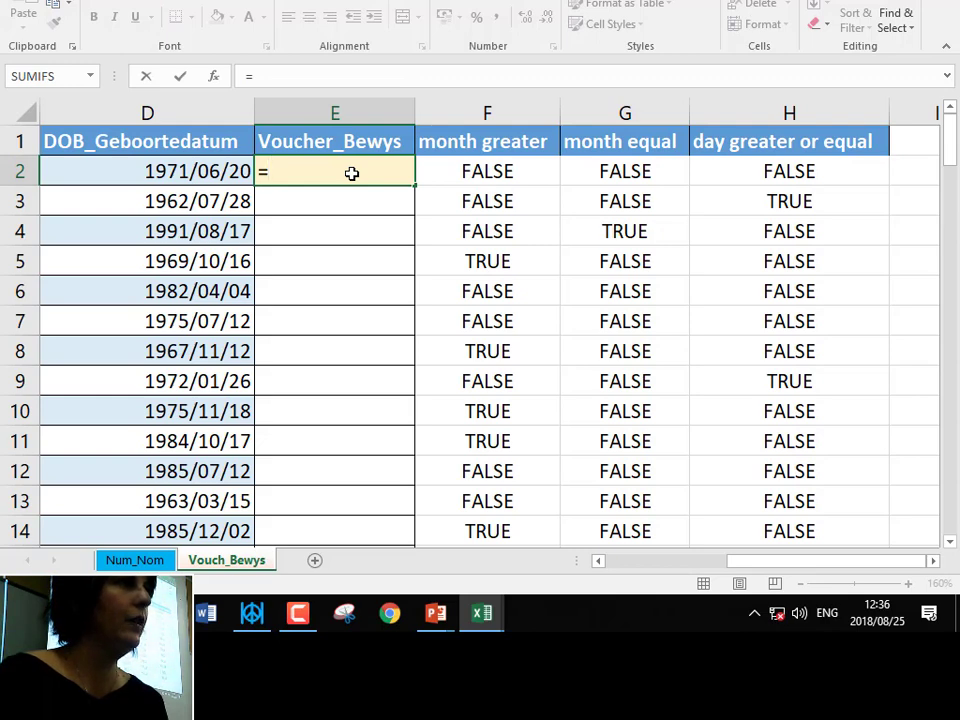
pyautogui.write('or(')
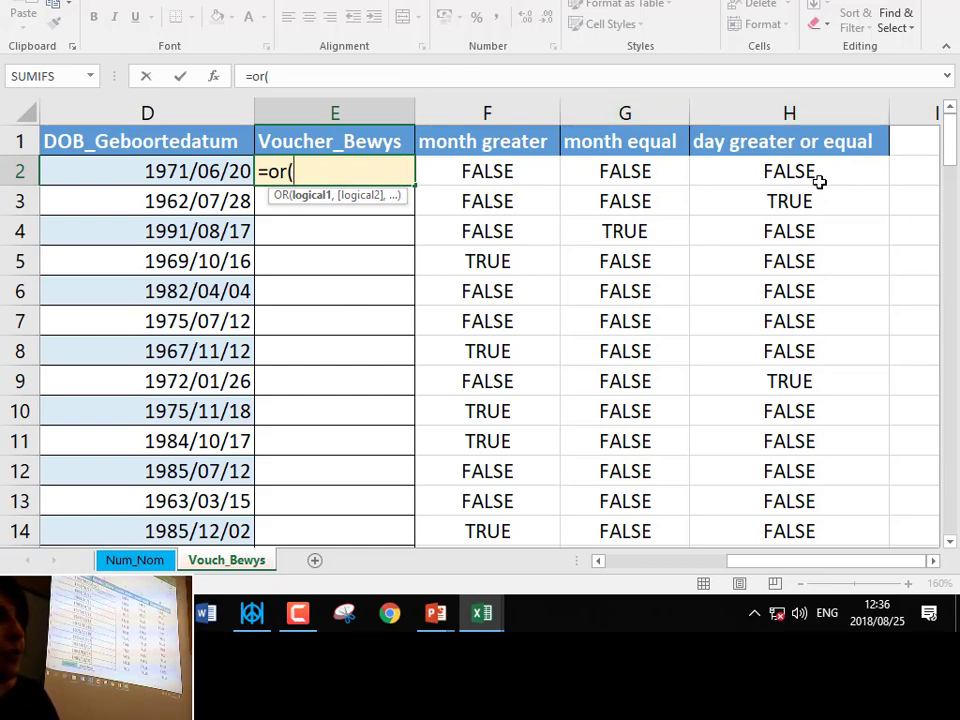
pyautogui.click(475, 178)
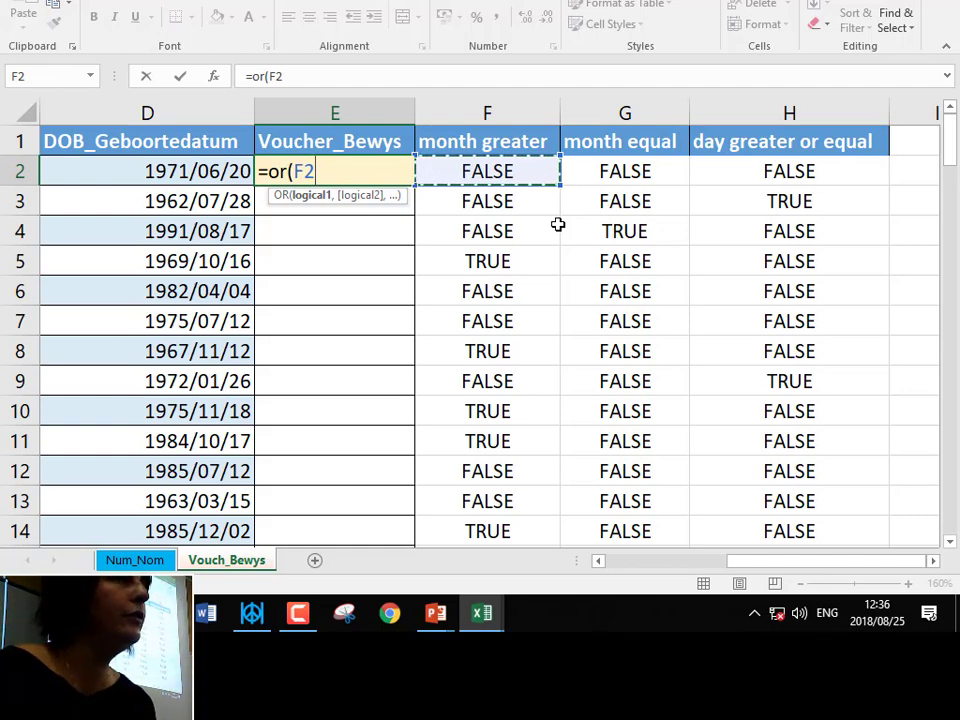
pyautogui.write('=')
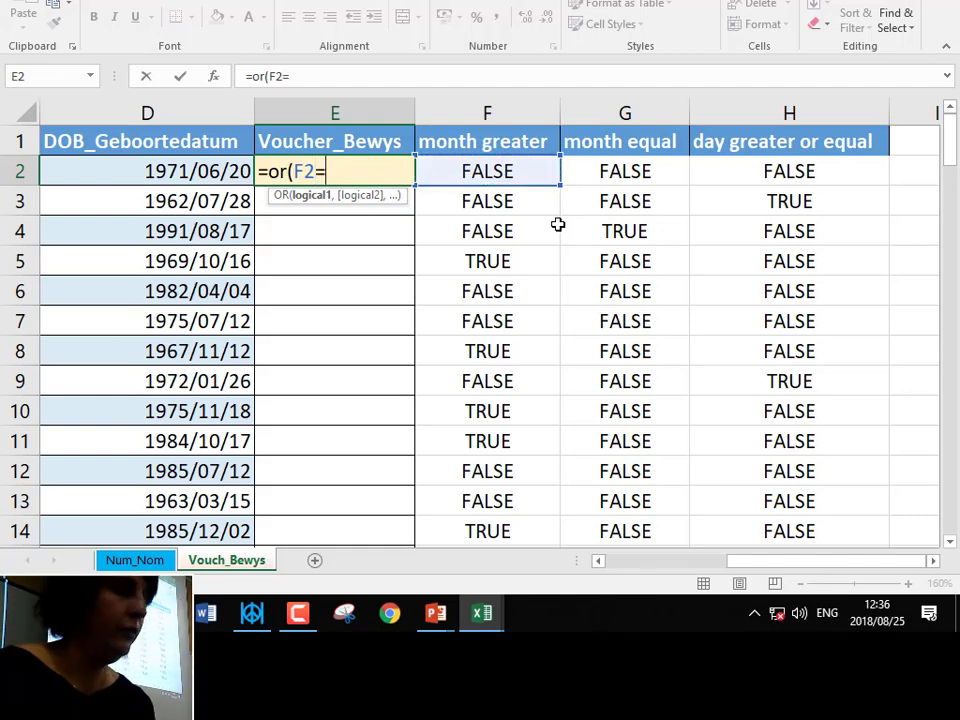
pyautogui.write('true')
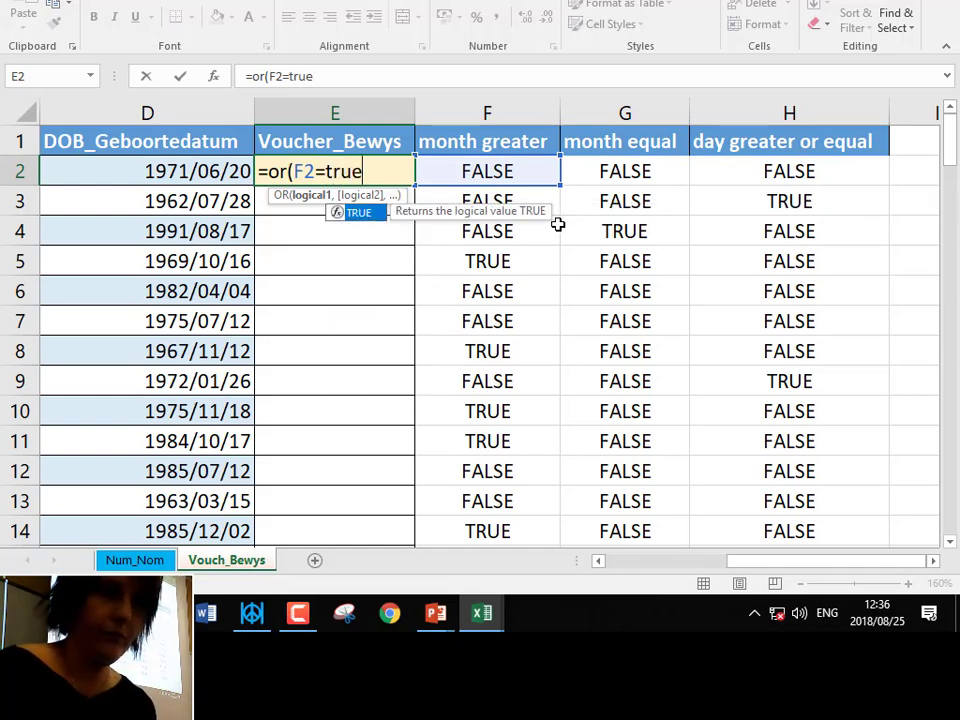
pyautogui.write(',')
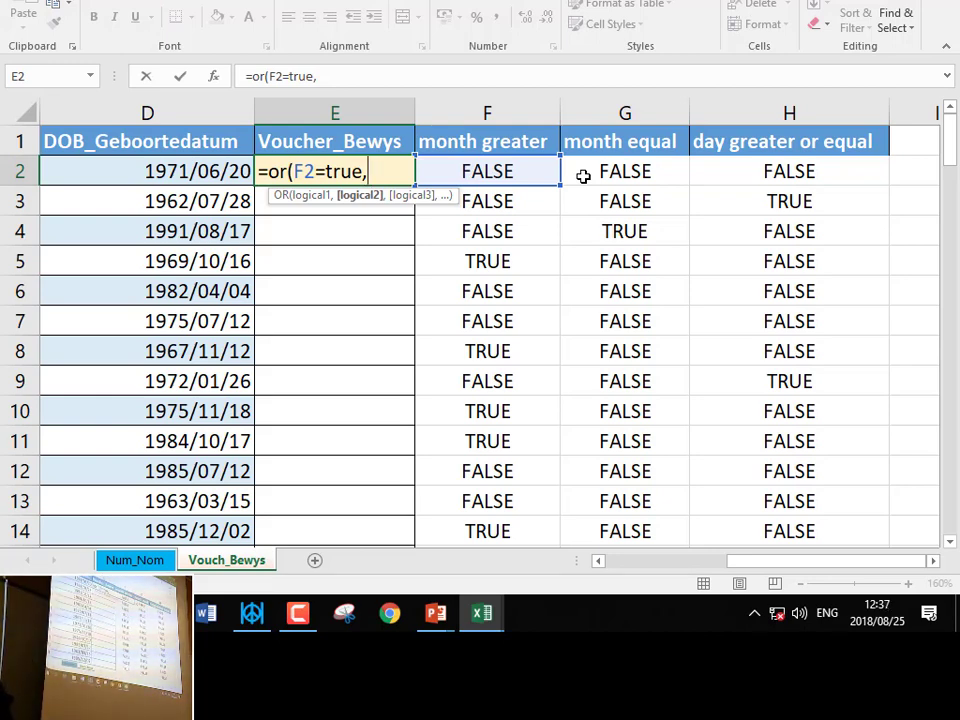
pyautogui.write('an')
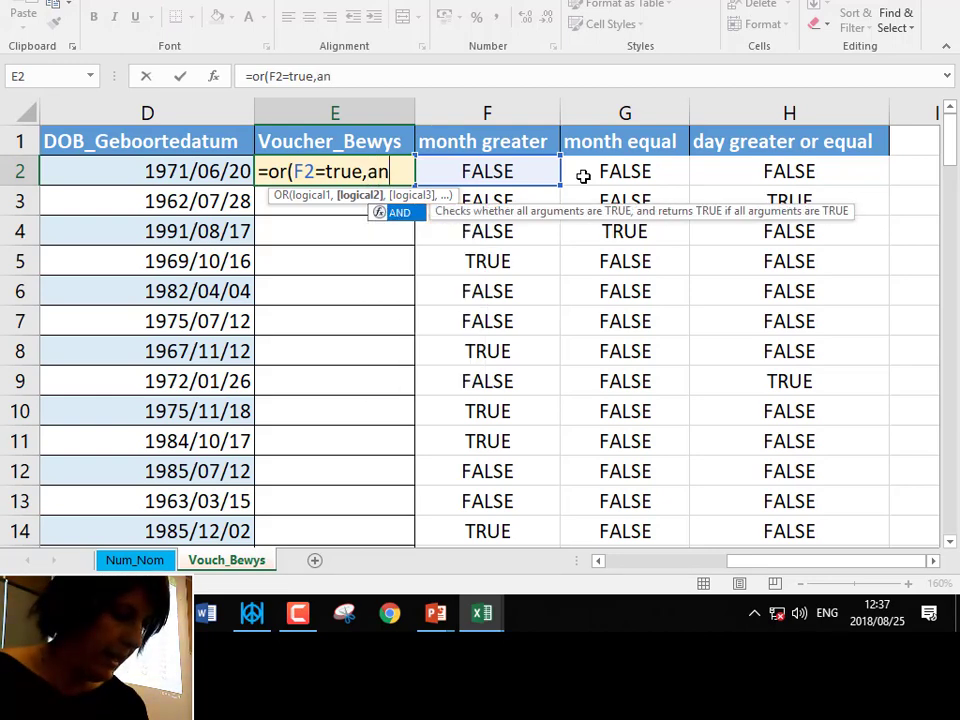
pyautogui.write('d(')
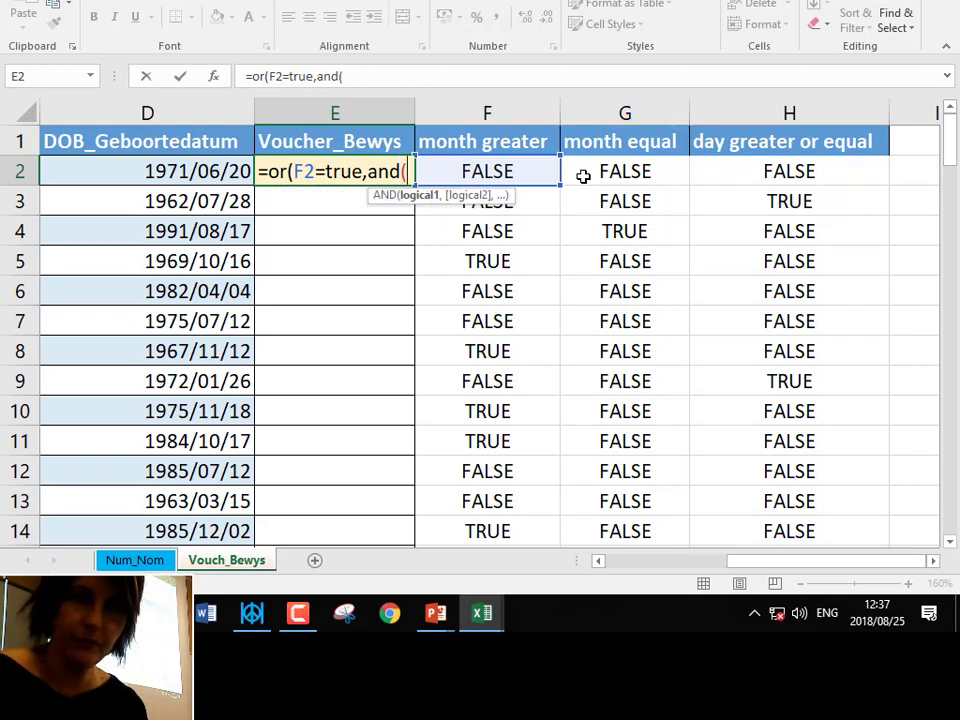
# Step: Remove the =true comparison after F2 in the E2 formula so the first OR argument is just F2
pyautogui.press('Left')
pyautogui.press('Left')
pyautogui.press('Left')
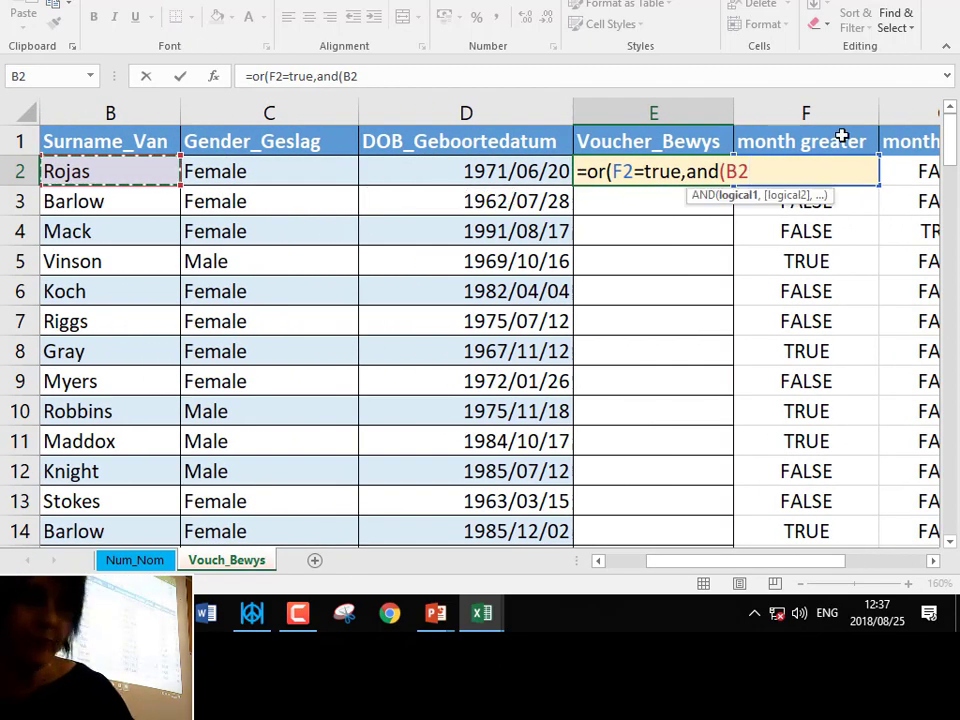
pyautogui.moveTo(633, 172); pyautogui.dragTo(686, 183)
pyautogui.press('Delete')
pyautogui.click(720, 170)
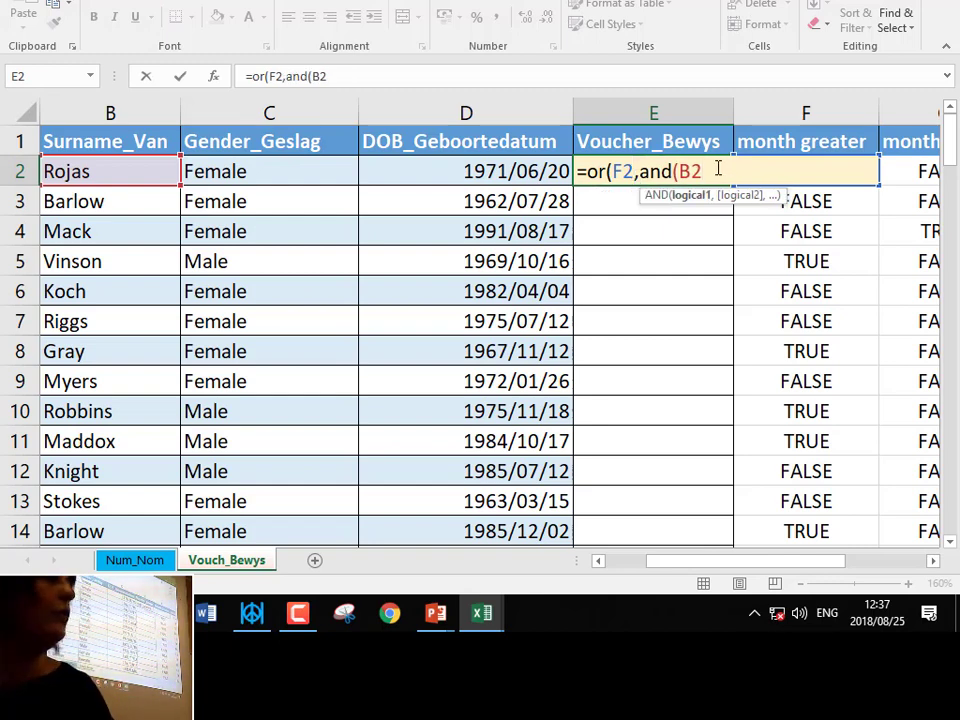
# Step: Change the first argument of the nested AND in E2 to g2, followed by a comma
pyautogui.write(',')
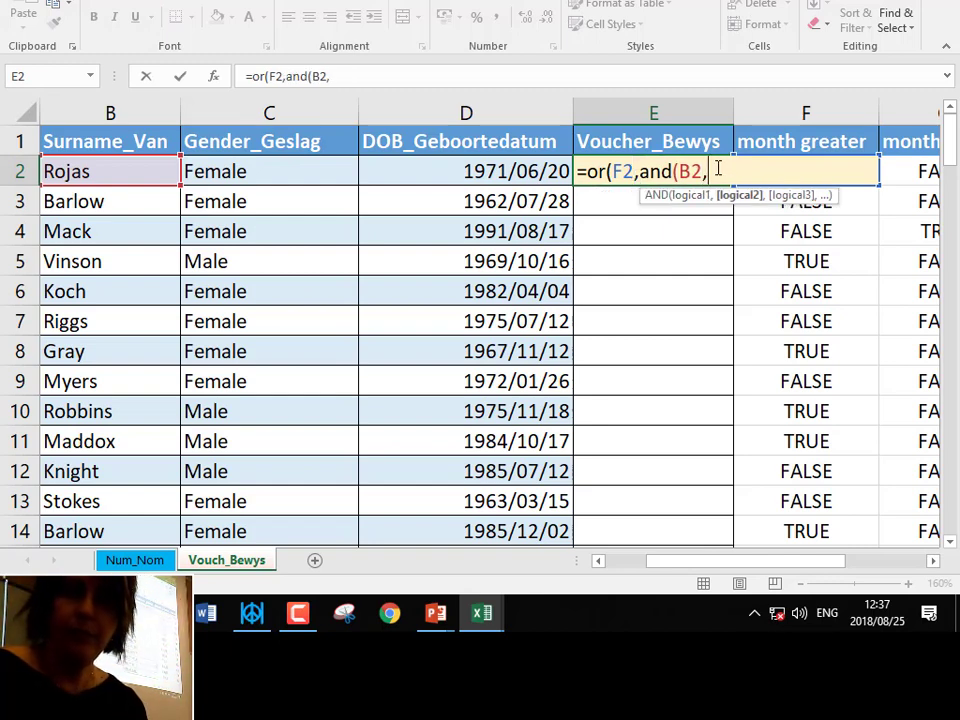
pyautogui.scroll(-1, 664, 255)
pyautogui.moveTo(729, 561); pyautogui.dragTo(810, 562)
pyautogui.scroll(1, 812, 456)
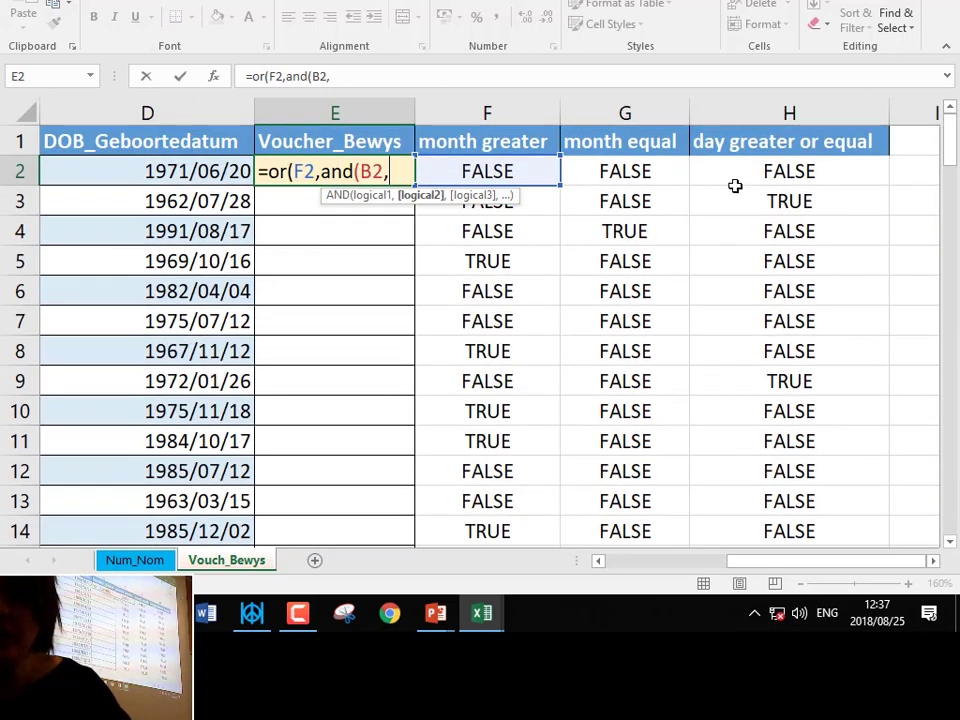
pyautogui.click(377, 172)
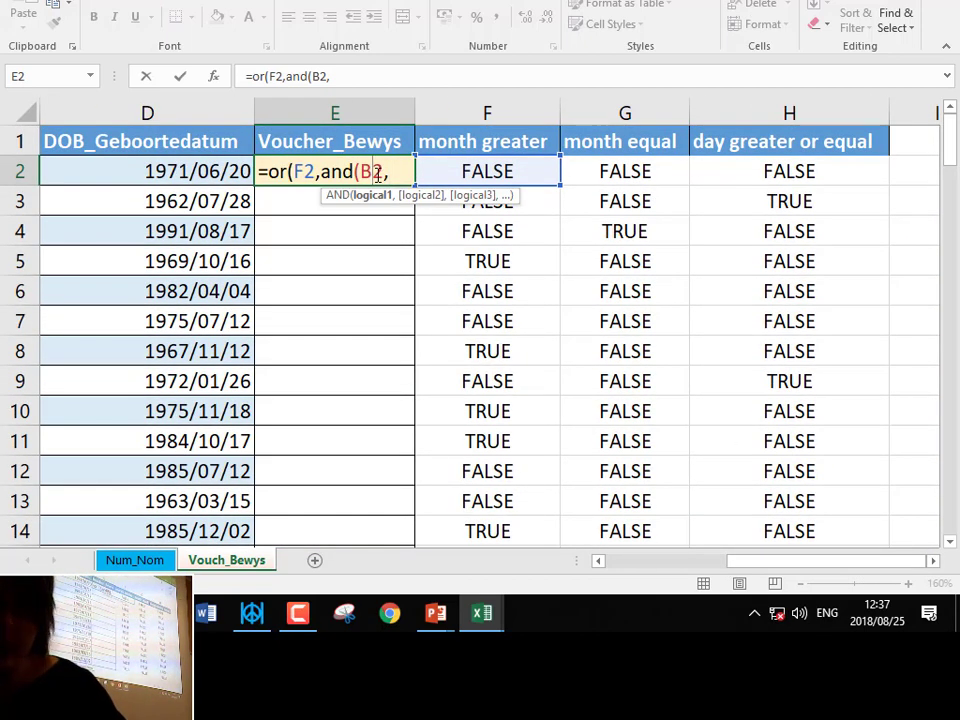
pyautogui.press('BackSpace')
pyautogui.write('g')
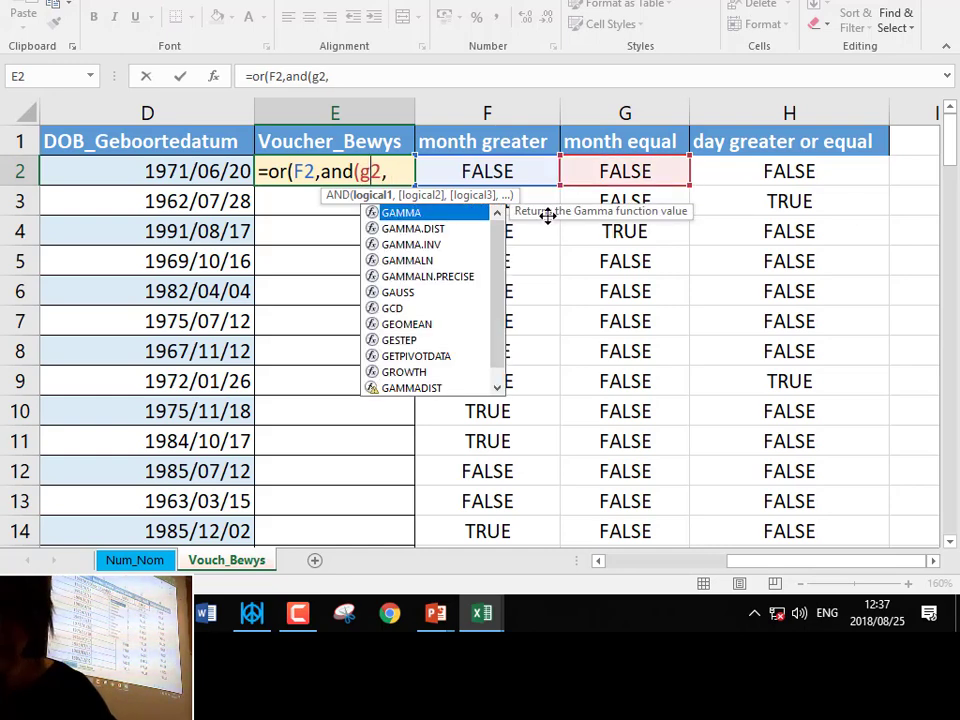
# Step: Add h2 as the second AND argument and enter the E2 formula, accepting the correction to =or(F2,and(g2,h2))
pyautogui.click(403, 172)
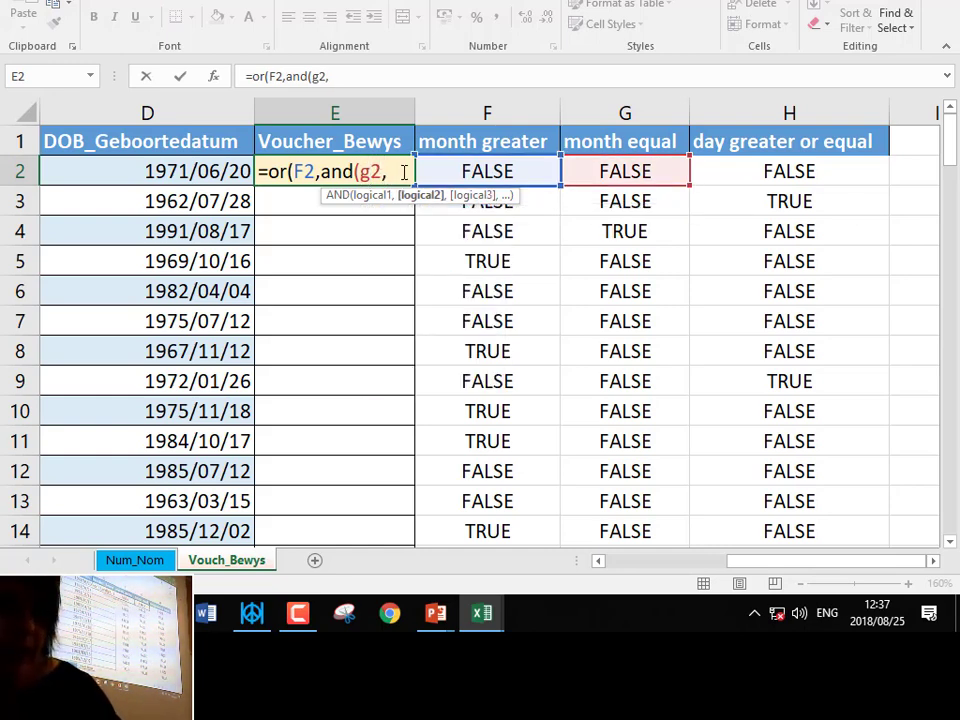
pyautogui.write('h2')
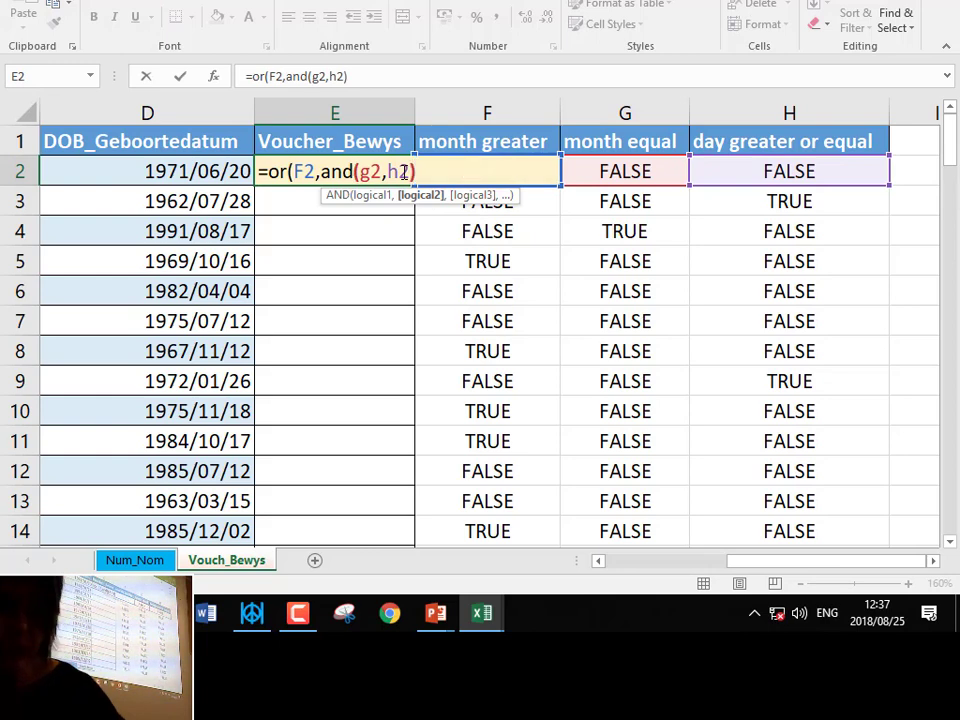
pyautogui.write(')')
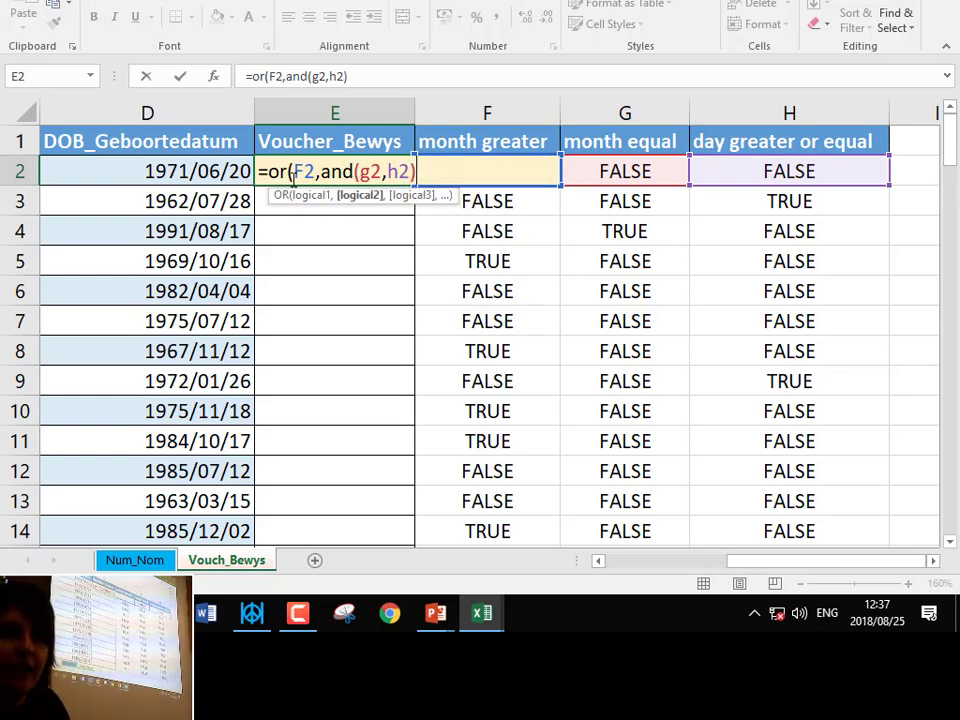
pyautogui.press('Return')
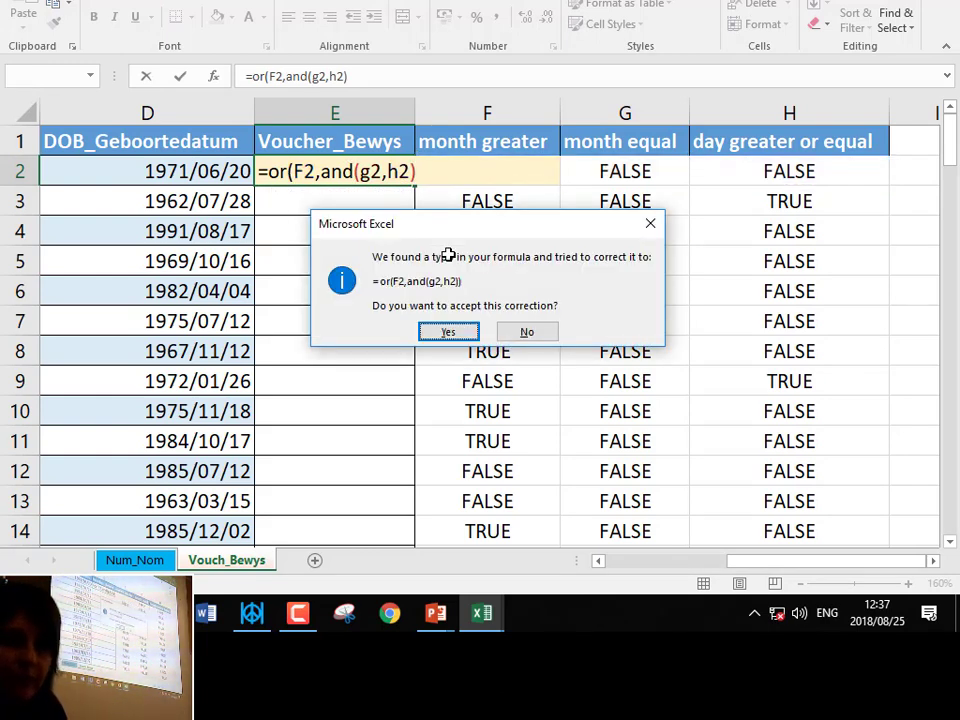
pyautogui.press('Return')
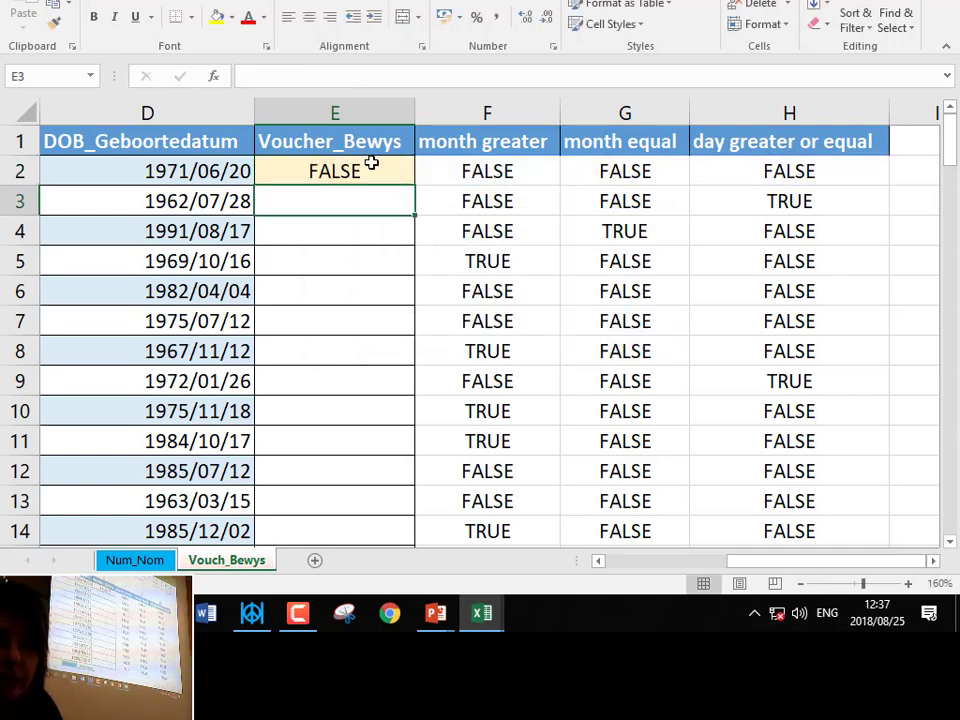
# Step: Review the OR and nested AND arguments of the Voucher_Bewys formula in E2
pyautogui.click(315, 159)
pyautogui.doubleClick(313, 165)
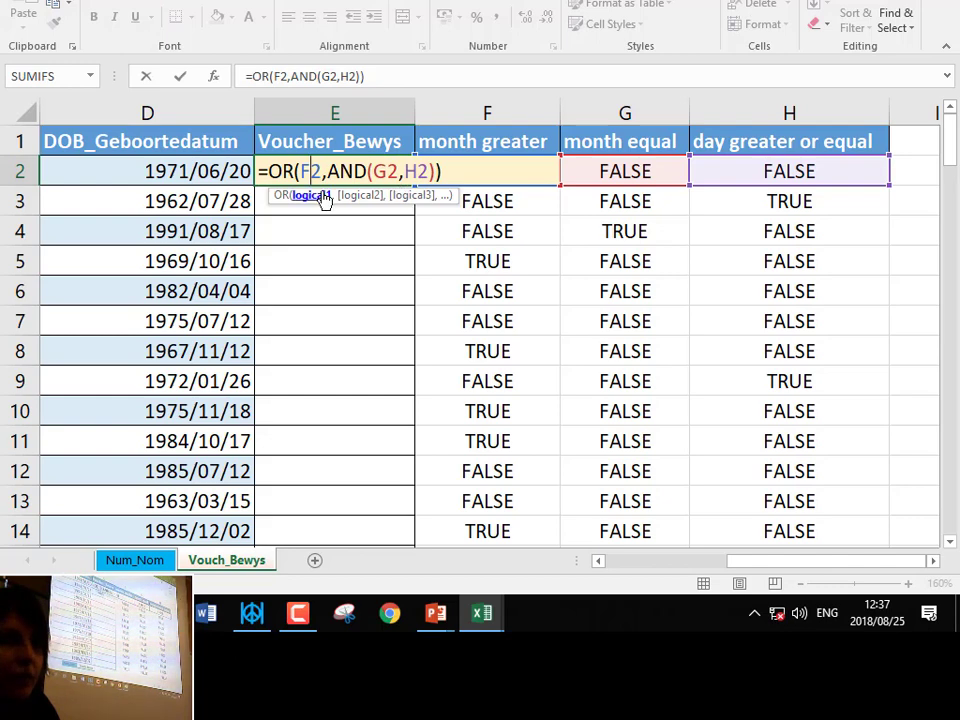
pyautogui.press('Return')
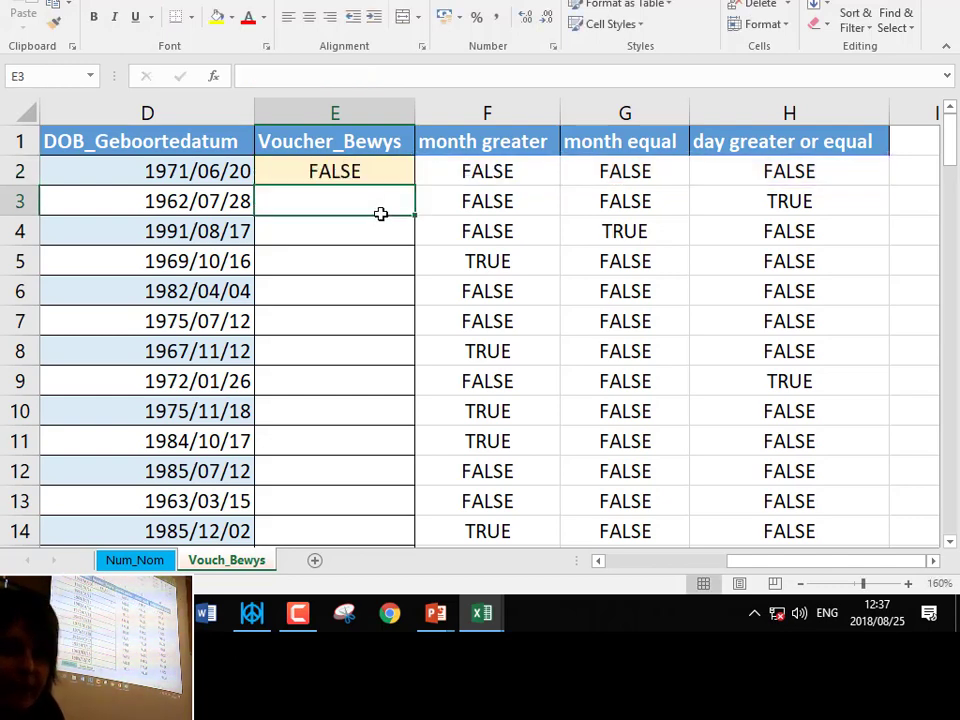
pyautogui.click(344, 180)
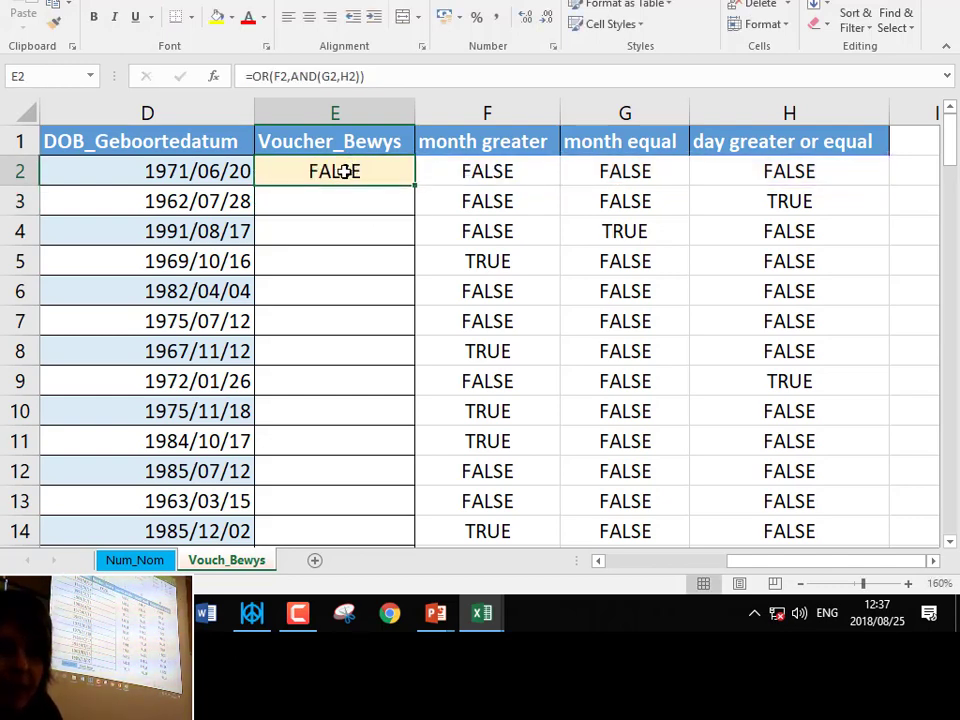
# Step: Test the E2 formula by setting the birth month in D2 to 08, keeping the year and day
pyautogui.click(200, 167)
pyautogui.doubleClick(207, 170)
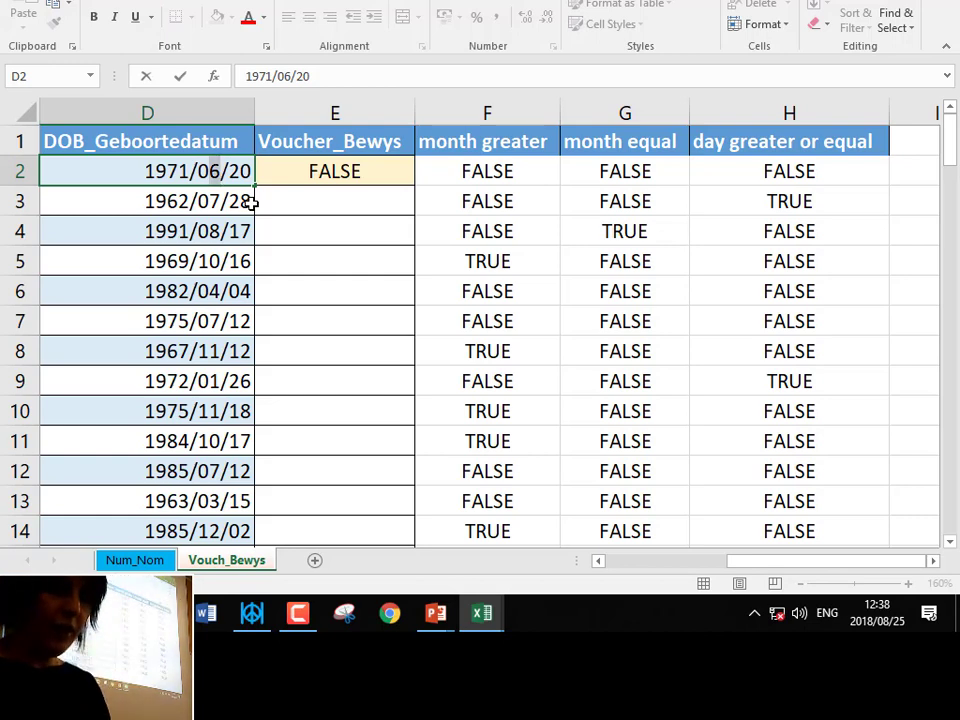
pyautogui.press('BackSpace')
pyautogui.write('8')
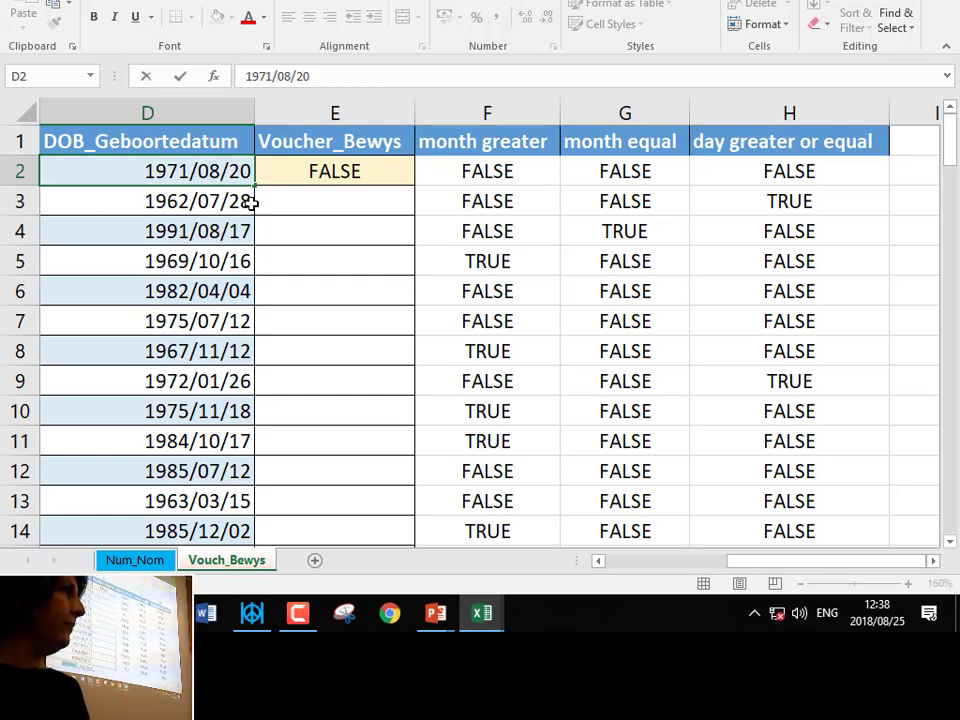
pyautogui.press('Right')
pyautogui.press('Right')
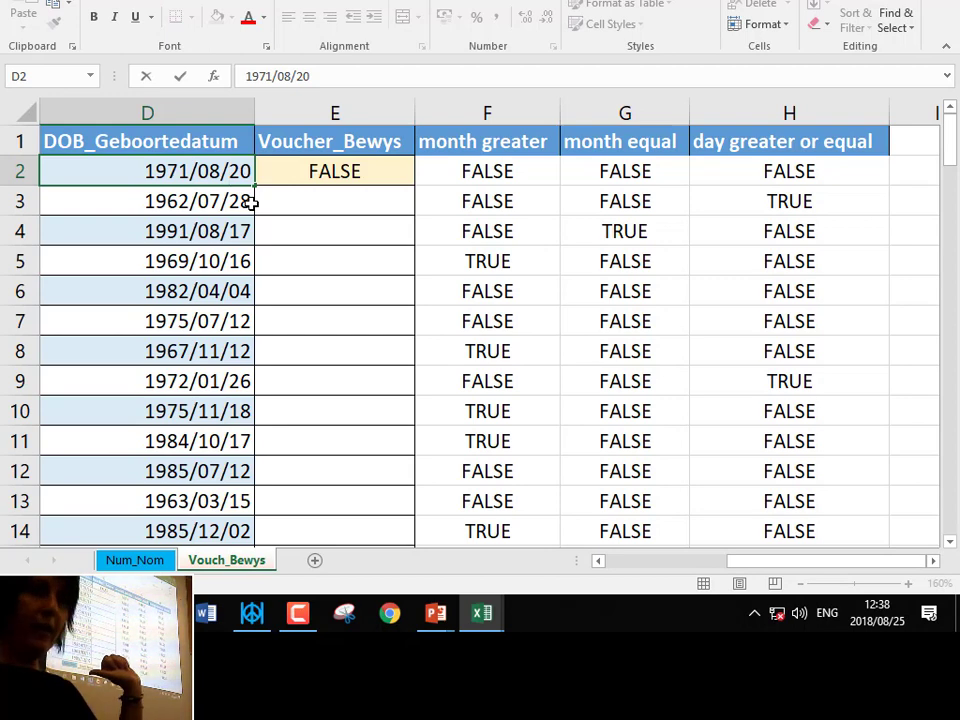
pyautogui.press('Return')
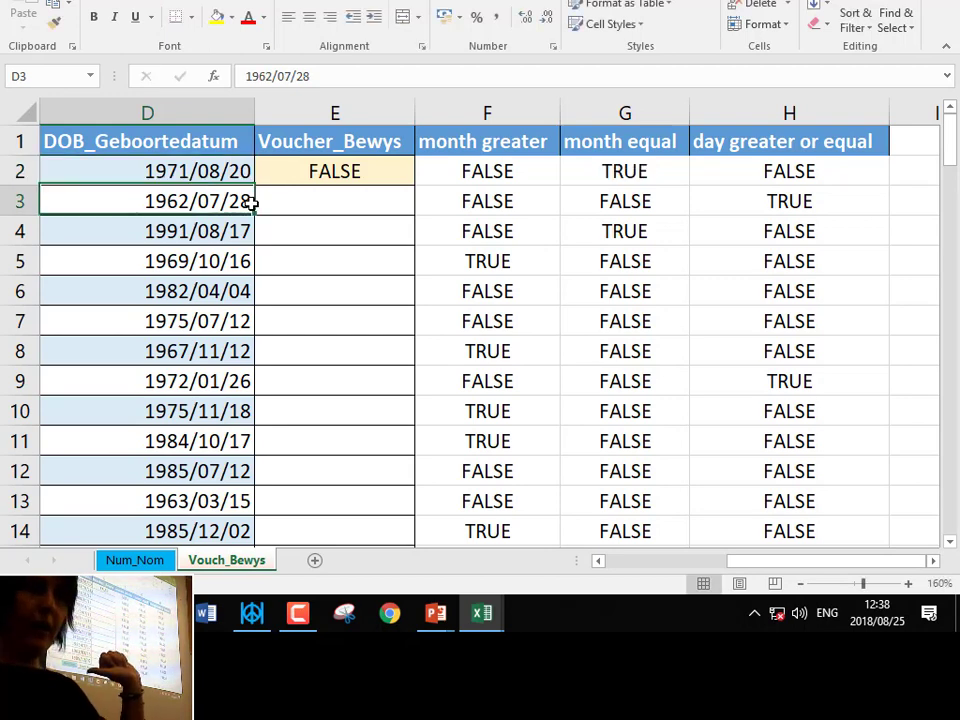
# Step: Set the birth month in D2 to 09 and check the month greater test in F2 against the Voucher_Bewys result
pyautogui.click(198, 167)
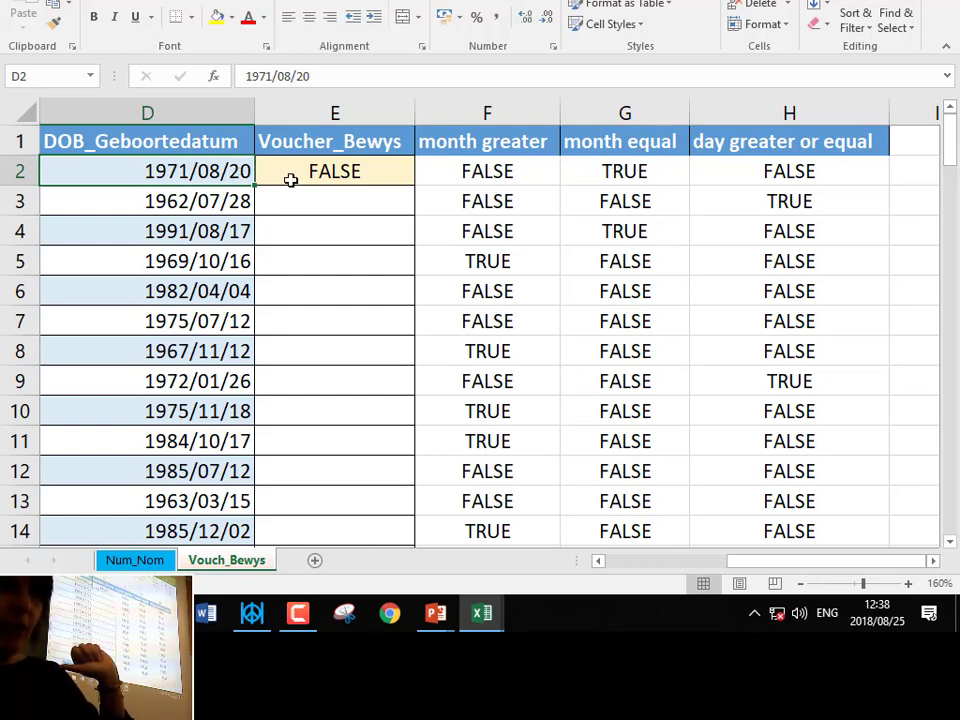
pyautogui.doubleClick(224, 173)
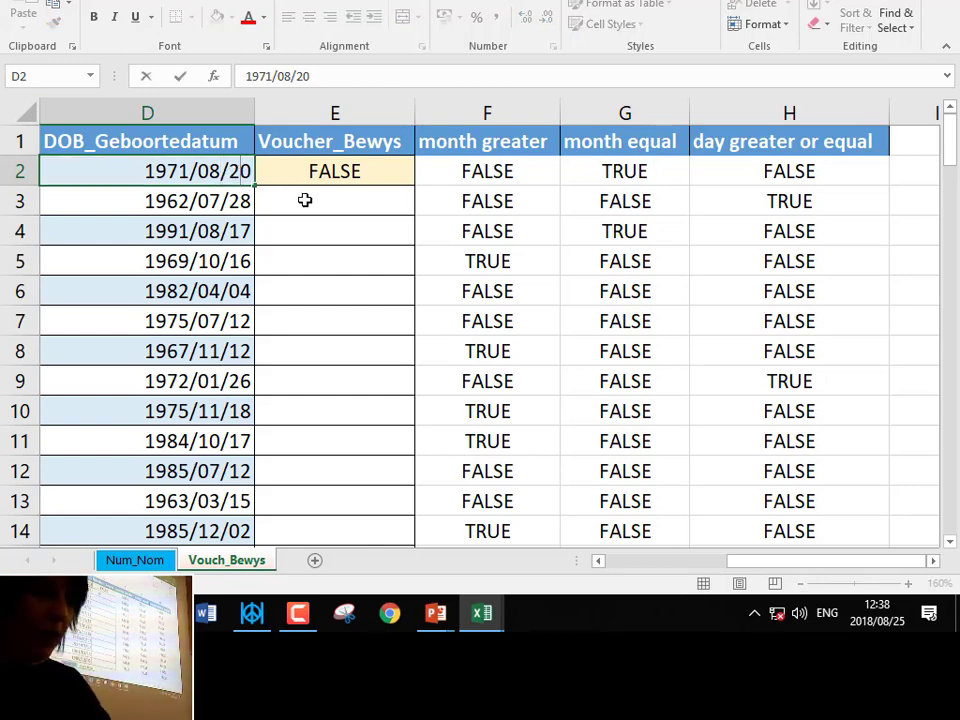
pyautogui.press('Left')
pyautogui.press('Left')
pyautogui.press('Left')
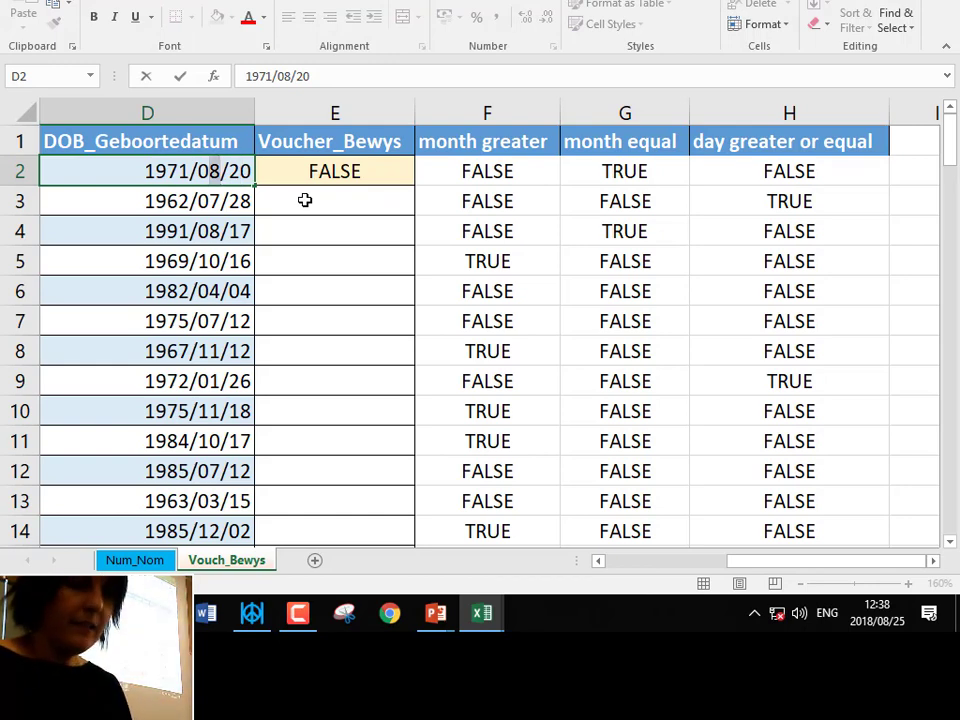
pyautogui.press('BackSpace')
pyautogui.write('9')
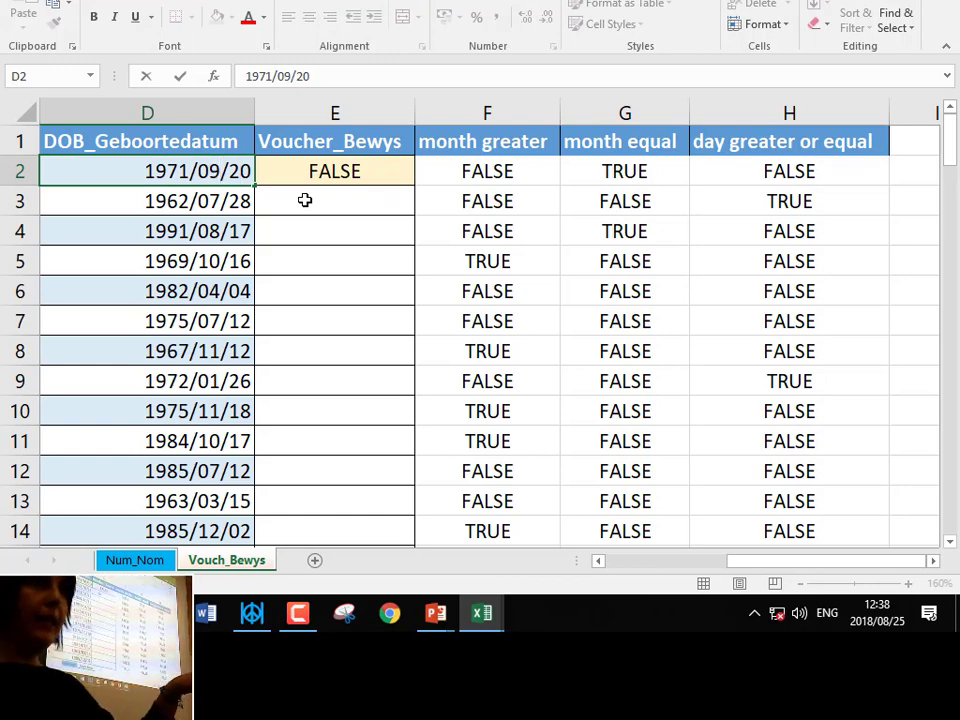
pyautogui.press('Return')
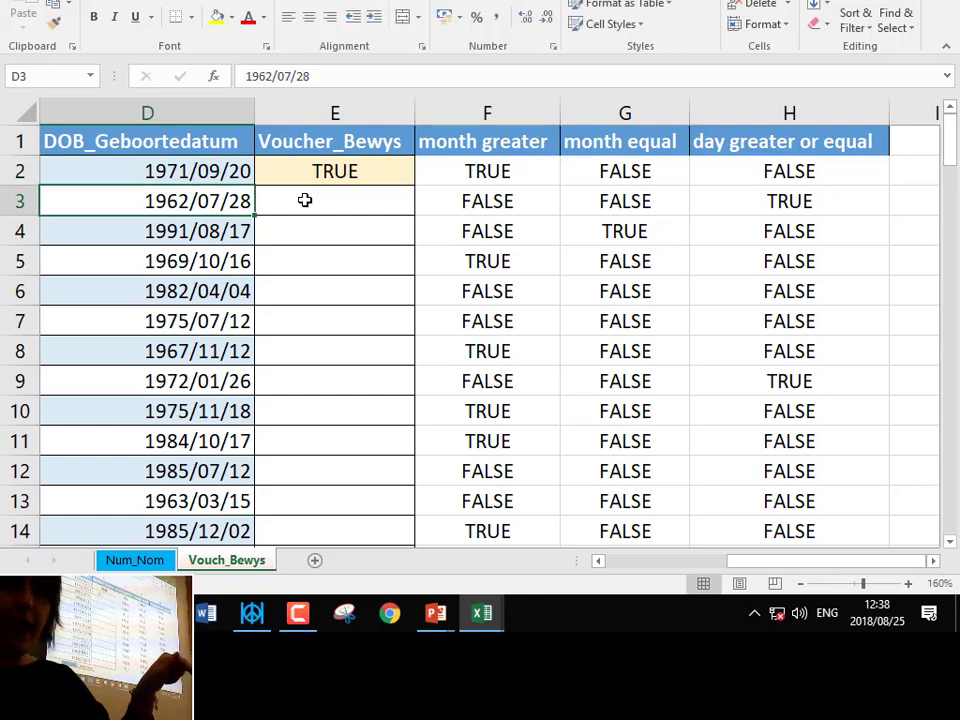
pyautogui.click(472, 176)
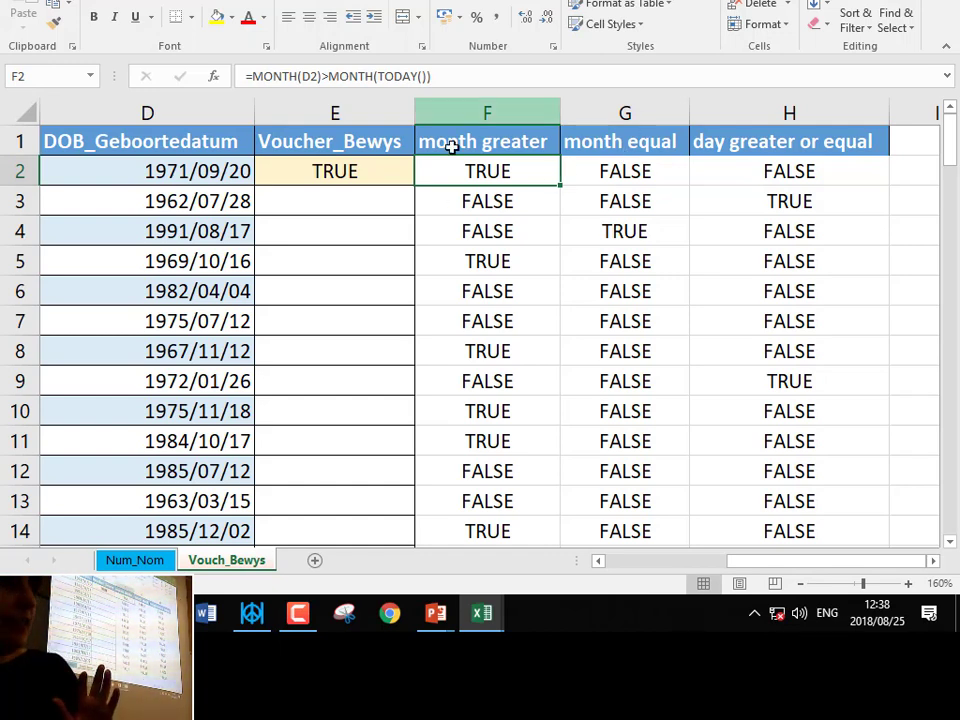
pyautogui.click(321, 167)
# Step: Set the birth month in D2 to 08 and the day to 25 so both match today's date
pyautogui.click(219, 167)
pyautogui.click(294, 77)
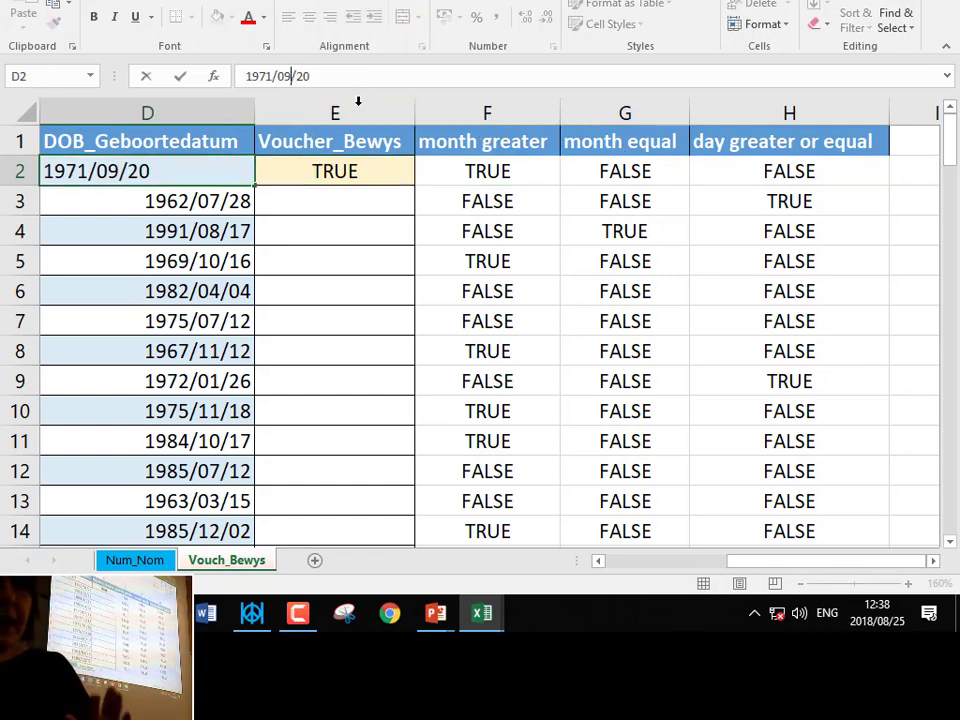
pyautogui.press('BackSpace')
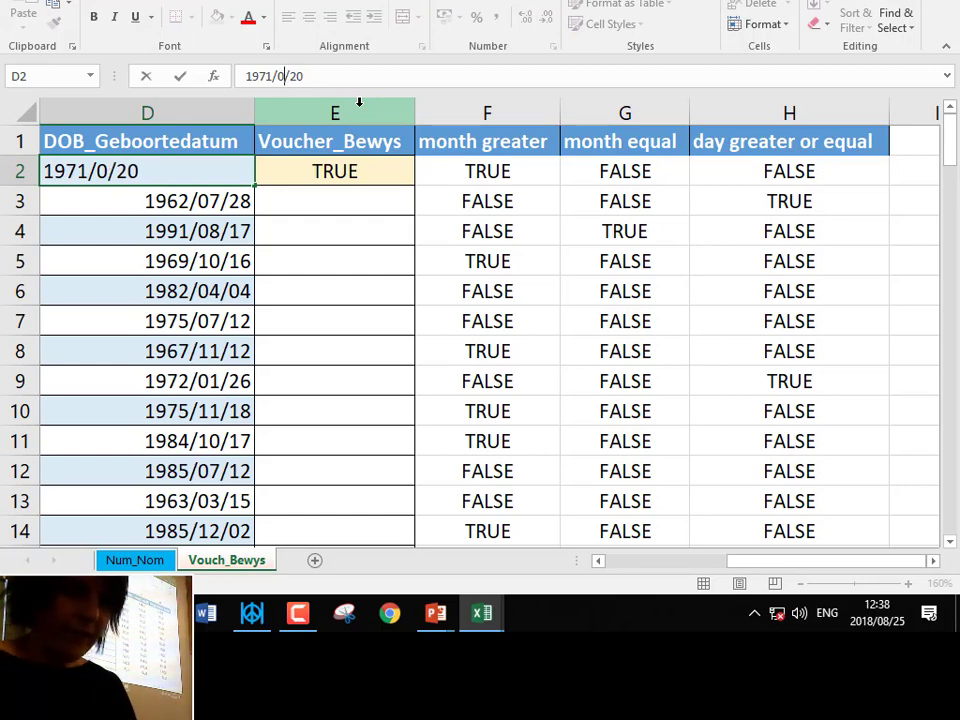
pyautogui.write('8')
pyautogui.press('Right')
pyautogui.press('Right')
pyautogui.press('Right')
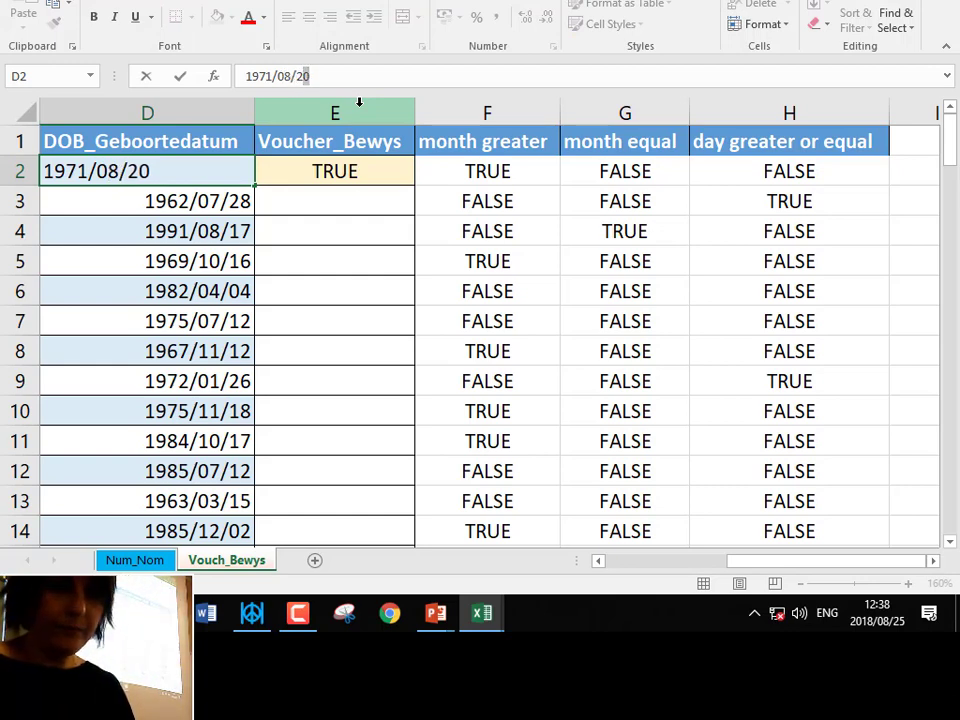
pyautogui.press('BackSpace')
pyautogui.write('5')
pyautogui.press('Return')
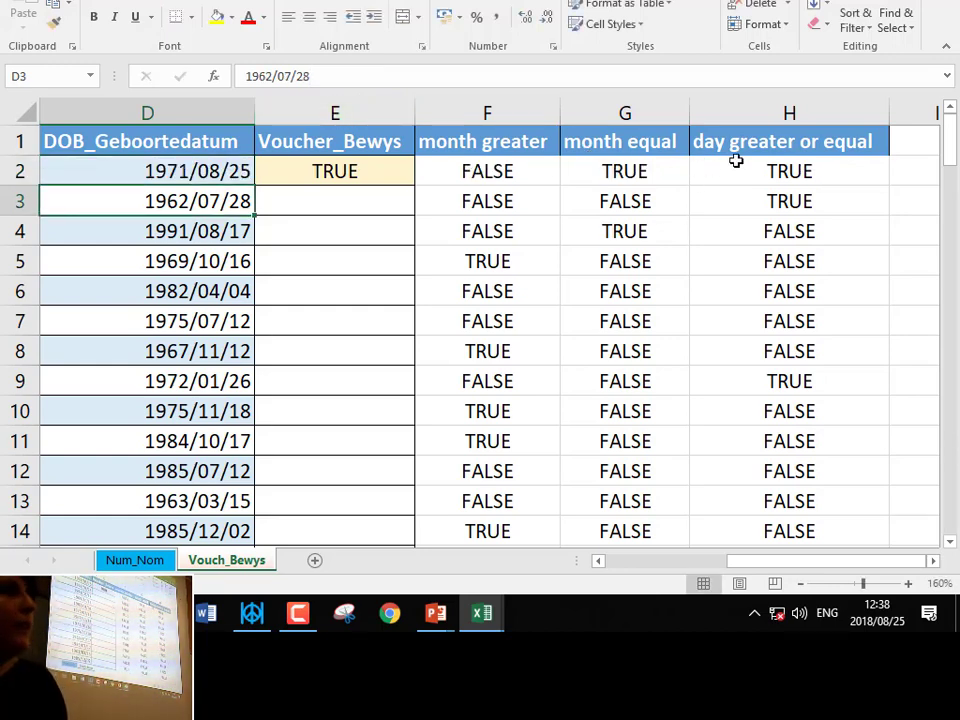
# Step: Copy the expression MONTH(D2)>MONTH(TODAY()) from the formula in F2, without the equals sign
pyautogui.click(385, 171)
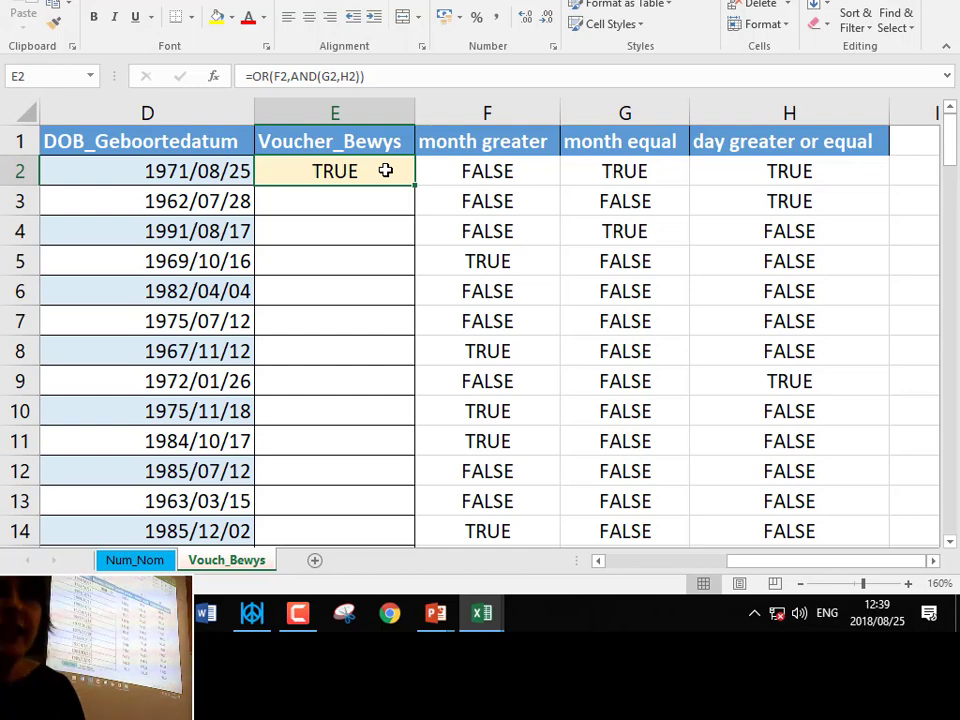
pyautogui.click(467, 174)
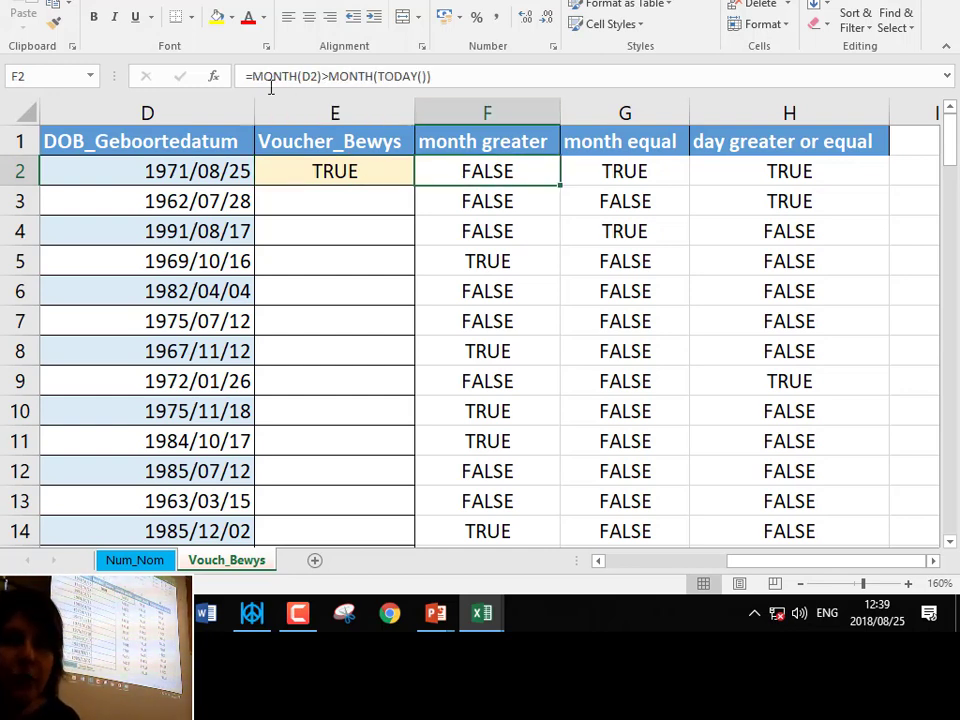
pyautogui.moveTo(252, 78); pyautogui.dragTo(623, 109)
pyautogui.hotkey('ctrl', 'c')
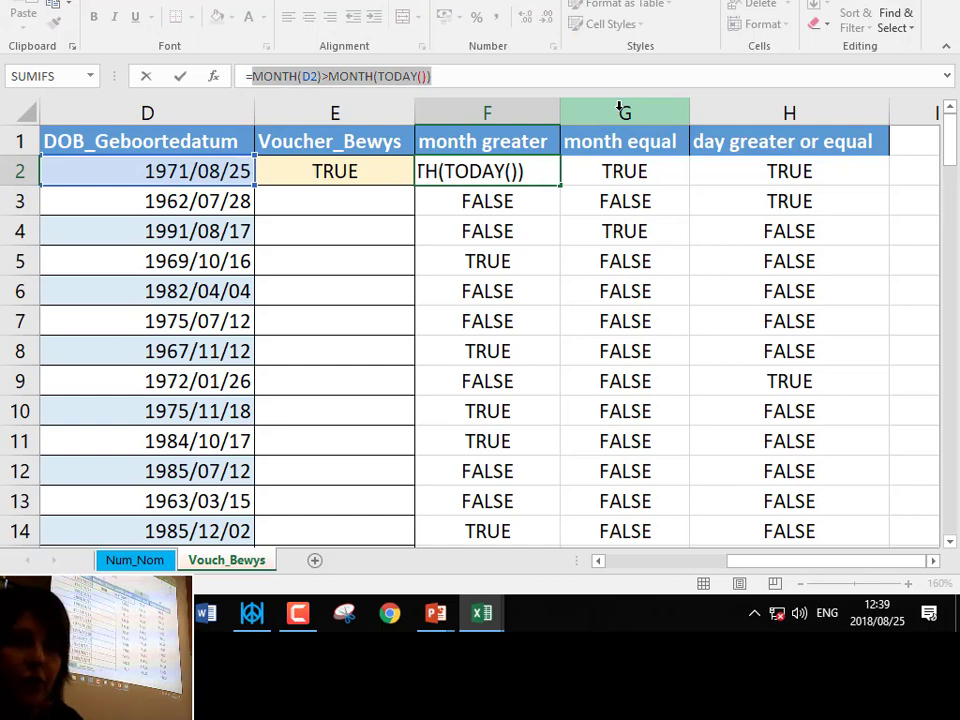
pyautogui.press('Escape')
# Step: Replace the F2 reference in the E2 formula with the copied MONTH(D2)>MONTH(TODAY()) expression and enter the formula
pyautogui.click(347, 171)
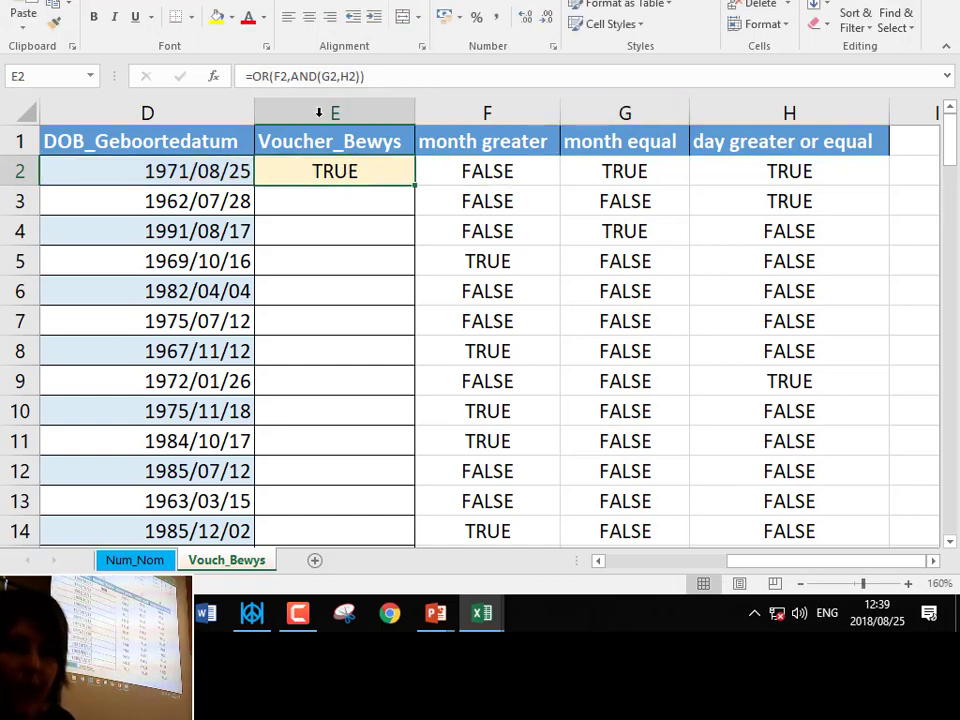
pyautogui.click(274, 76)
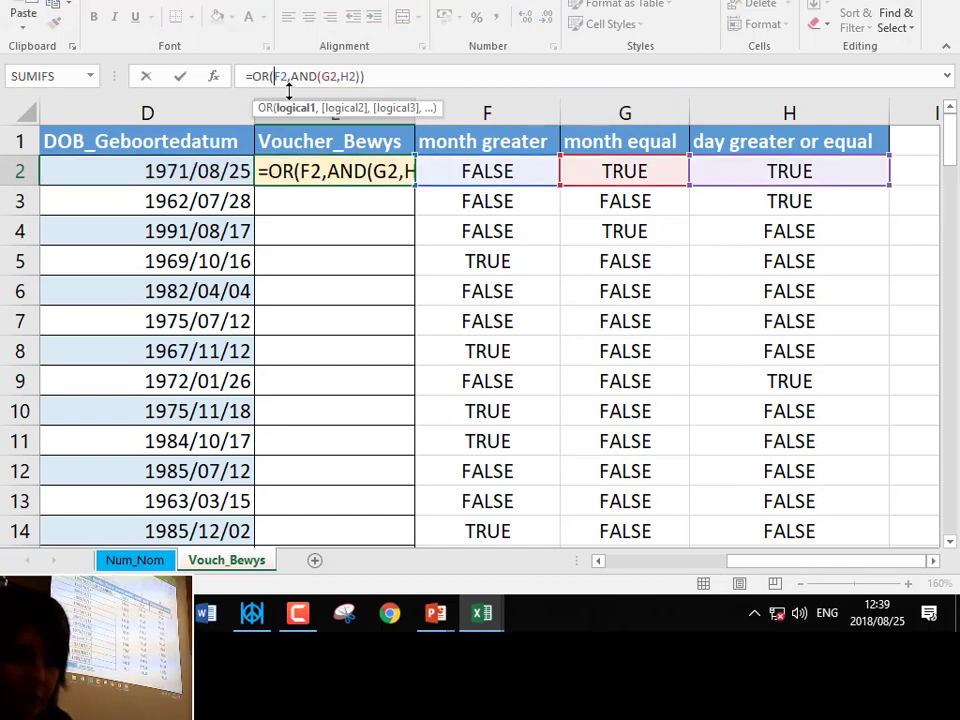
pyautogui.press('Delete')
pyautogui.press('Delete')
pyautogui.hotkey('ctrl', 'v')
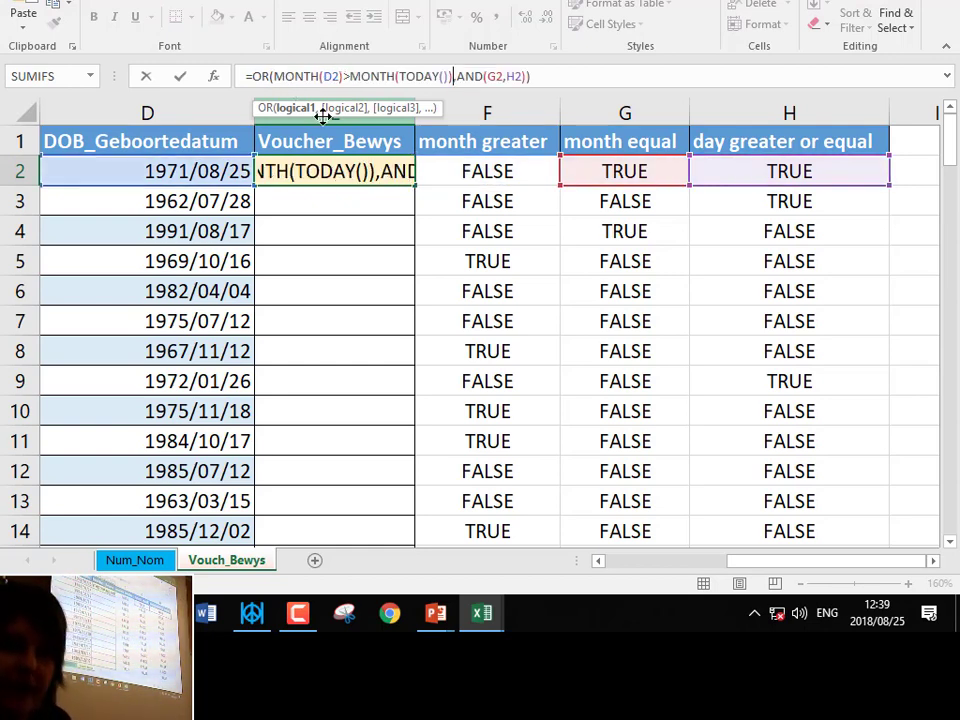
pyautogui.press('Return')
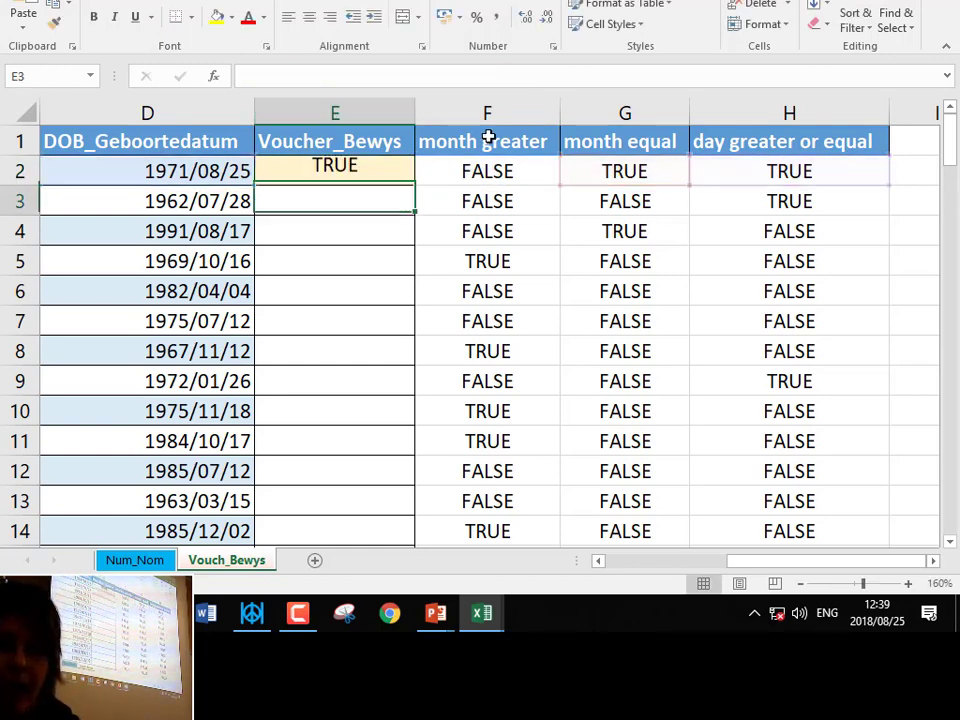
# Step: Copy MONTH(D2)=MONTH(TODAY()) from the formula in G2 and substitute it for the G2 reference in the E2 formula
pyautogui.click(609, 170)
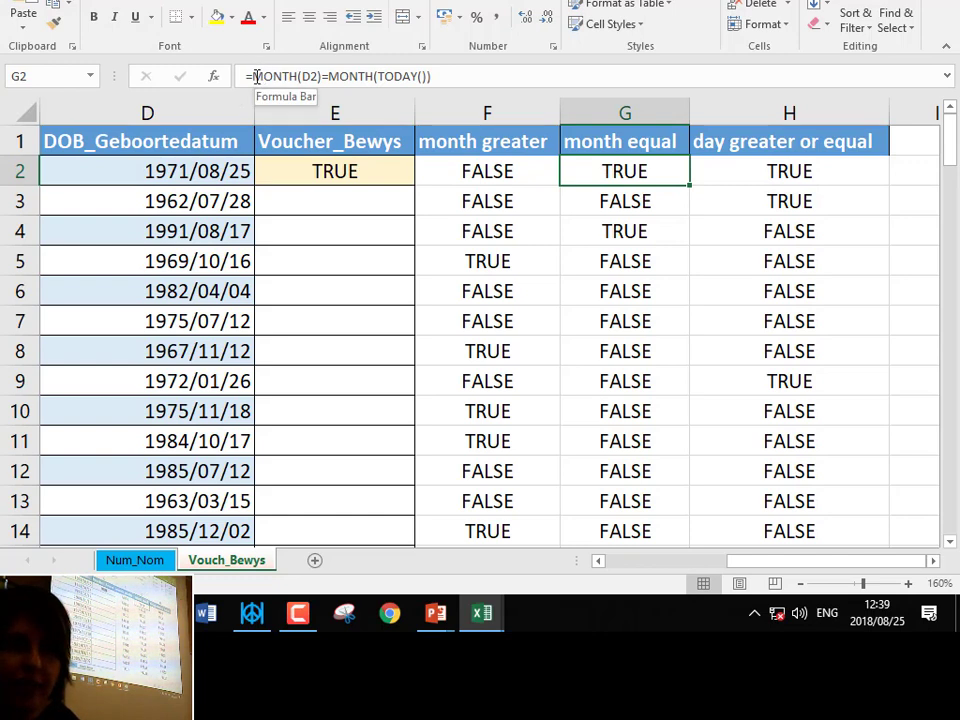
pyautogui.moveTo(248, 77); pyautogui.dragTo(451, 78)
pyautogui.hotkey('ctrl', 'c')
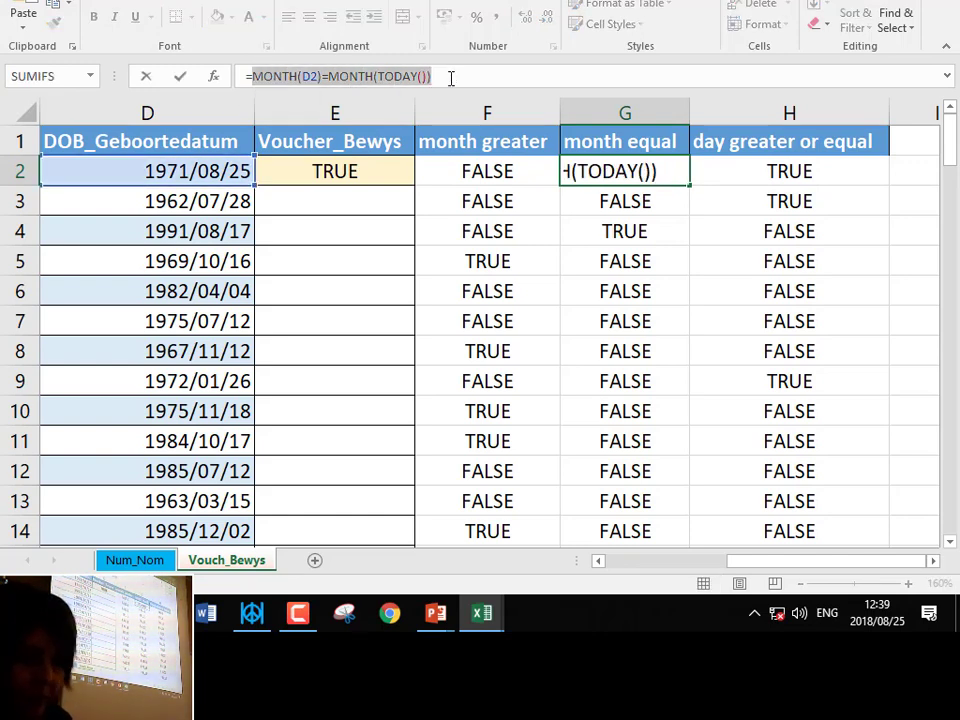
pyautogui.click(336, 165)
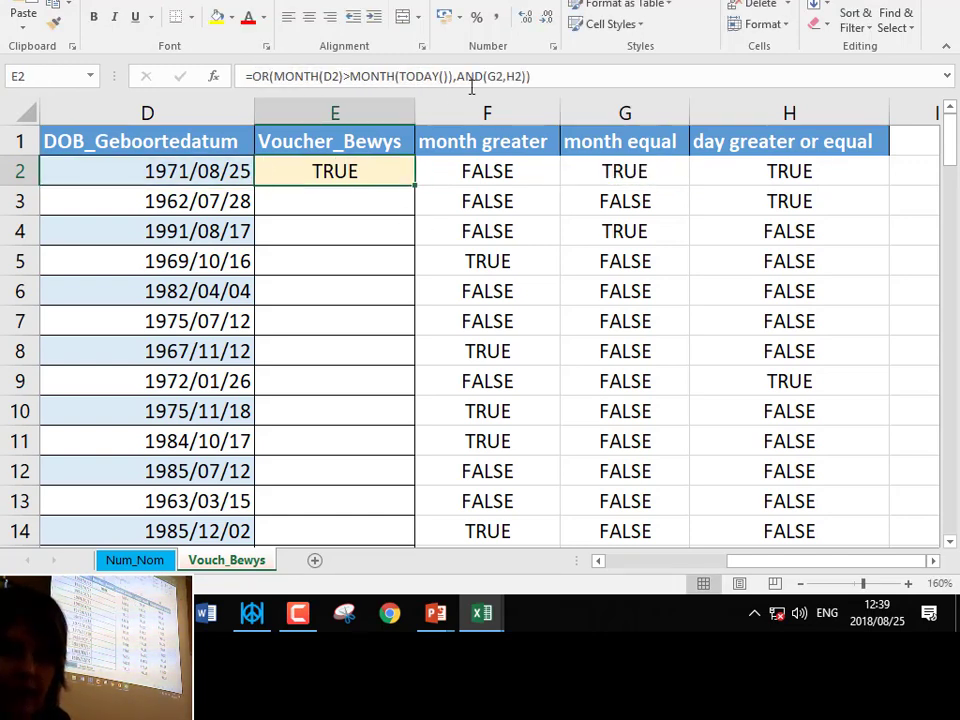
pyautogui.click(498, 76)
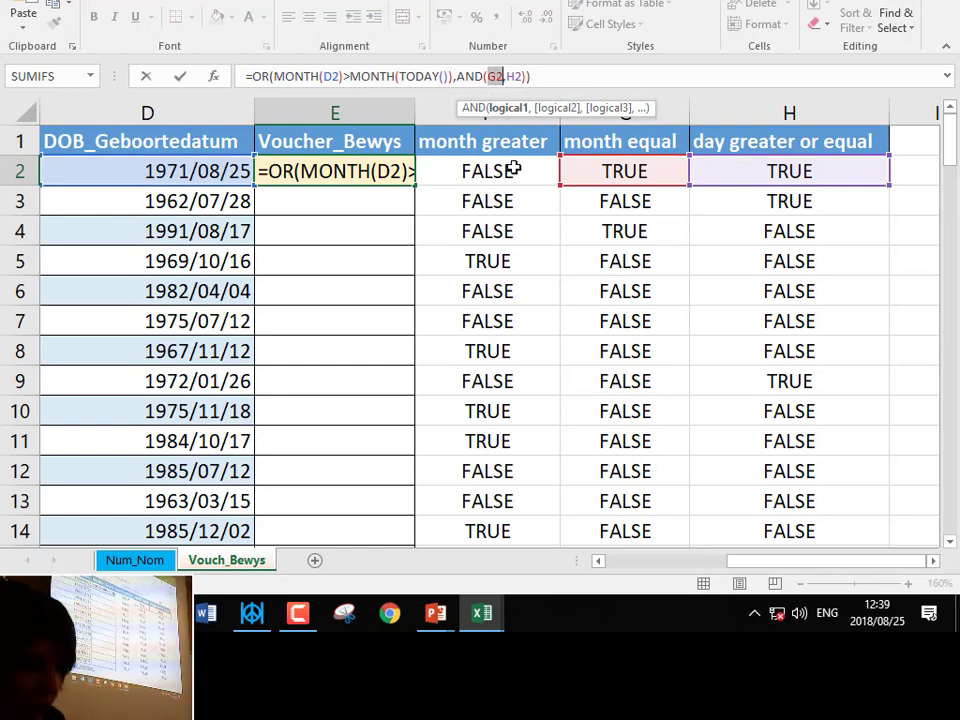
pyautogui.hotkey('ctrl', 'v')
pyautogui.press('Return')
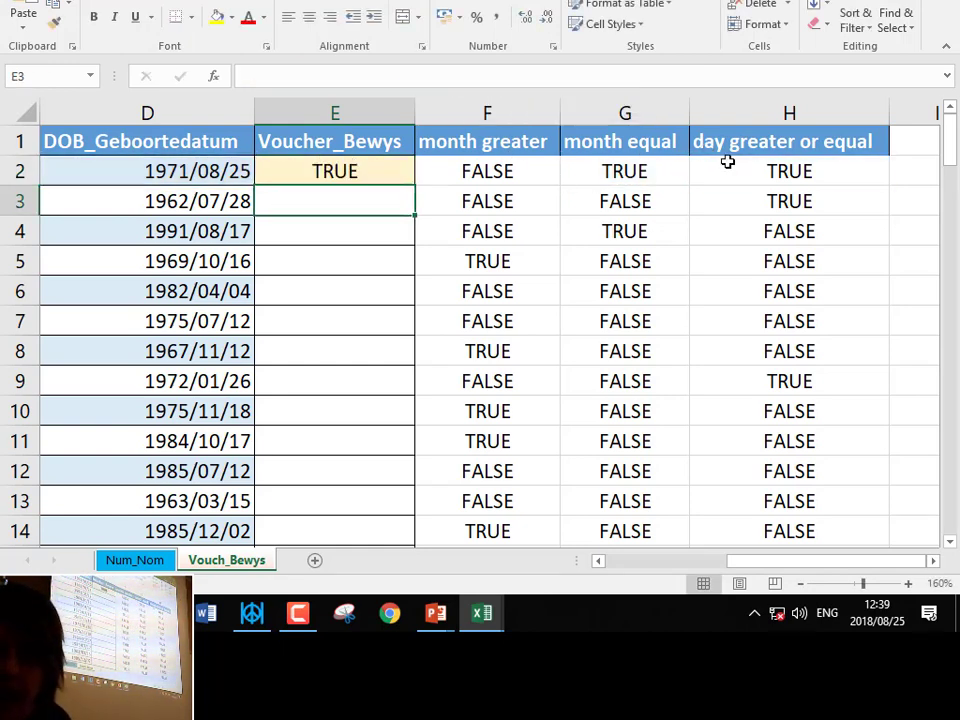
# Step: Copy DAY(D2)>=DAY(TODAY()) from the formula in H2 and substitute it for the H2 reference in the E2 formula
pyautogui.click(727, 161)
pyautogui.click(398, 78)
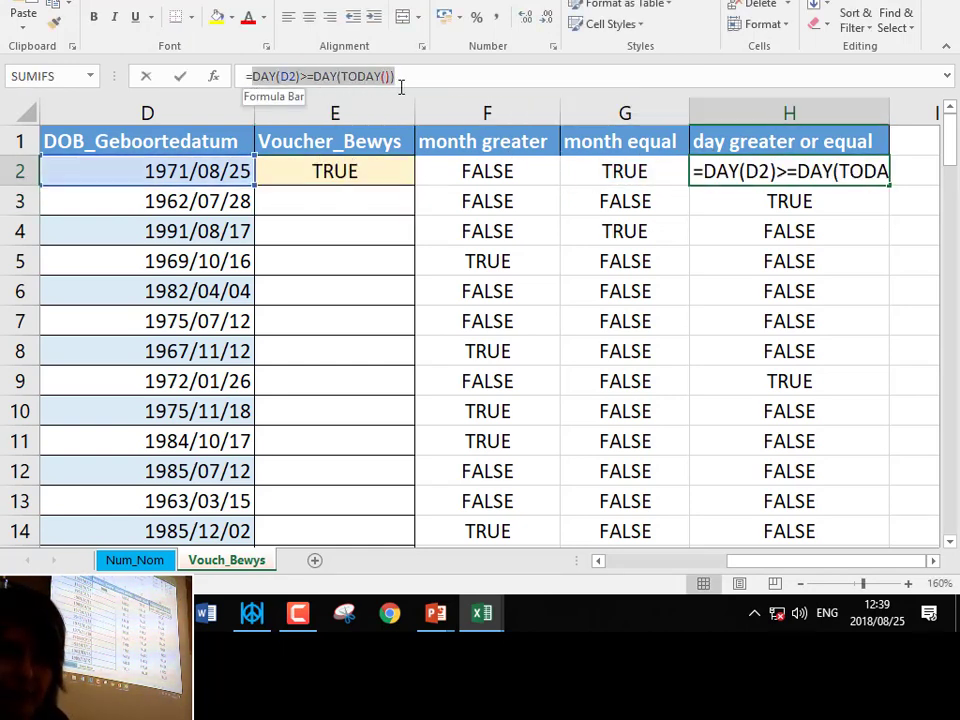
pyautogui.hotkey('ctrl', 'Return')
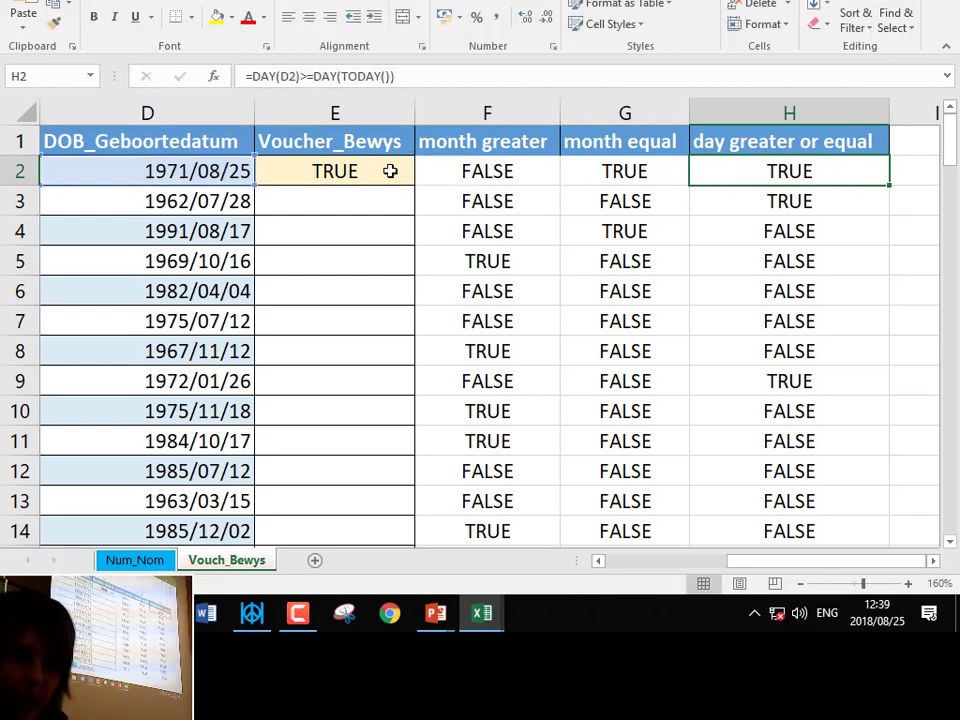
pyautogui.click(390, 171)
pyautogui.click(665, 78)
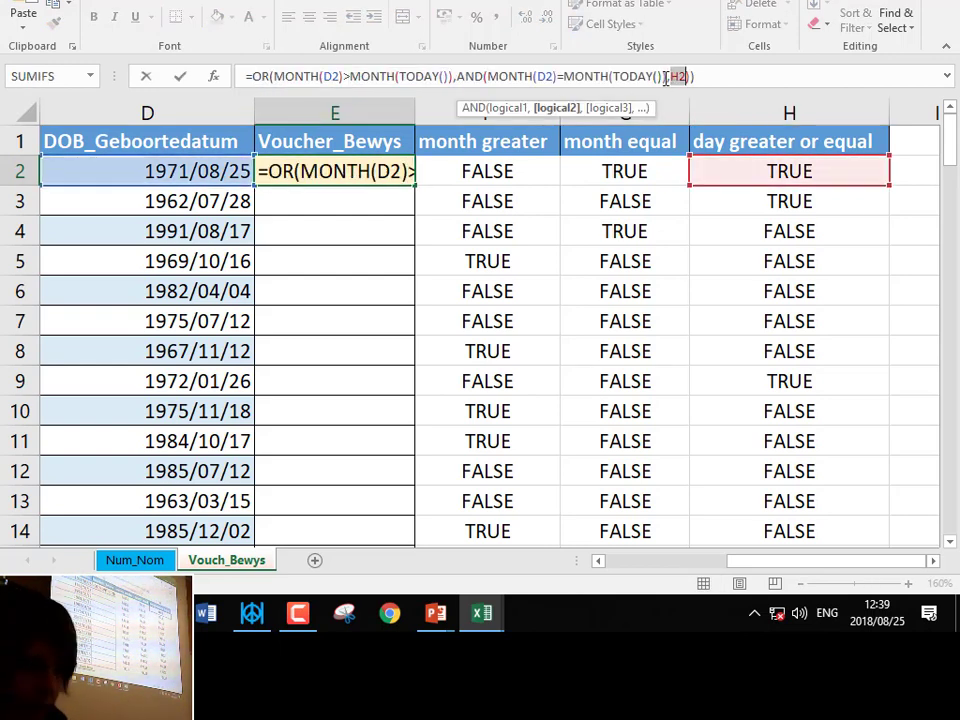
pyautogui.write('DAY(D2)>=DAY(TODAY())')
pyautogui.press('Return')
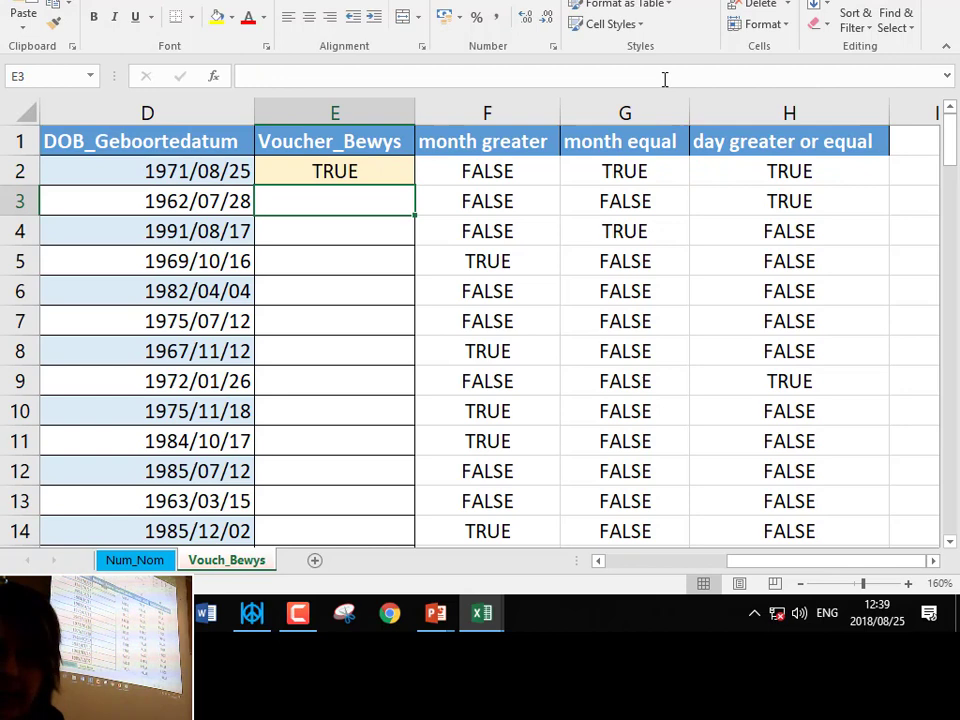
# Step: Examine the complete nested OR/AND formula and its cell references in E2, leaving the formula as it is
pyautogui.click(360, 168)
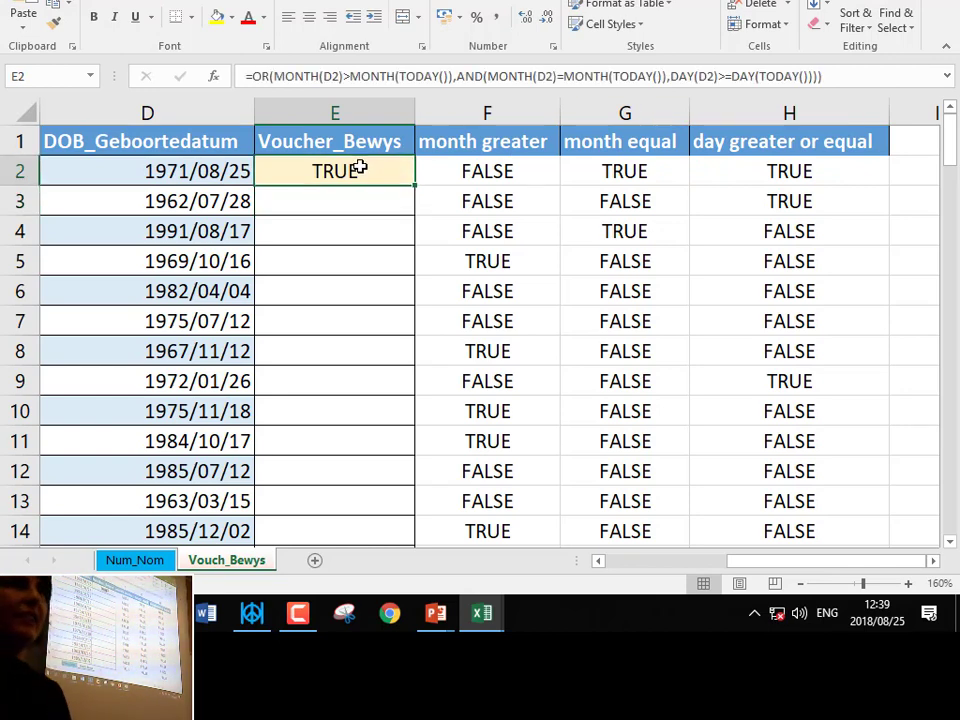
pyautogui.doubleClick(360, 168)
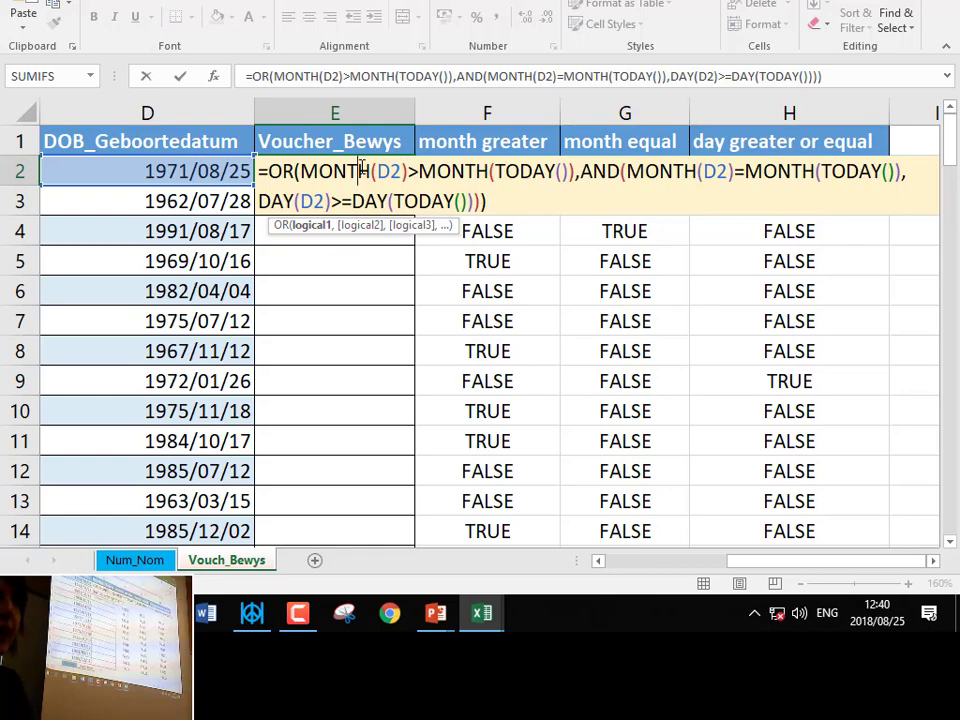
pyautogui.press('Return')
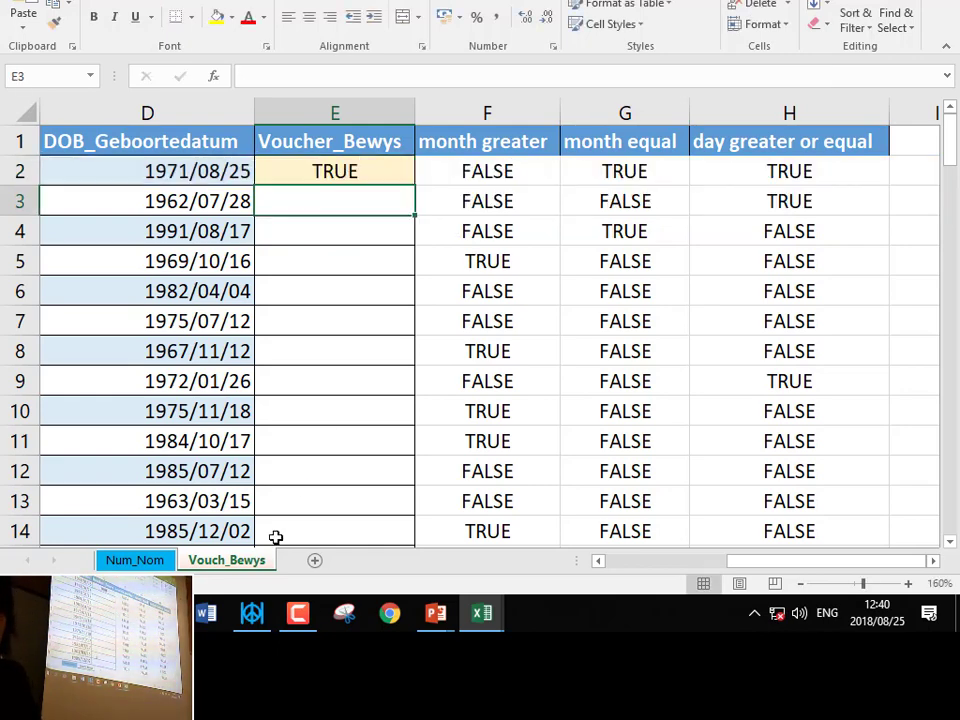